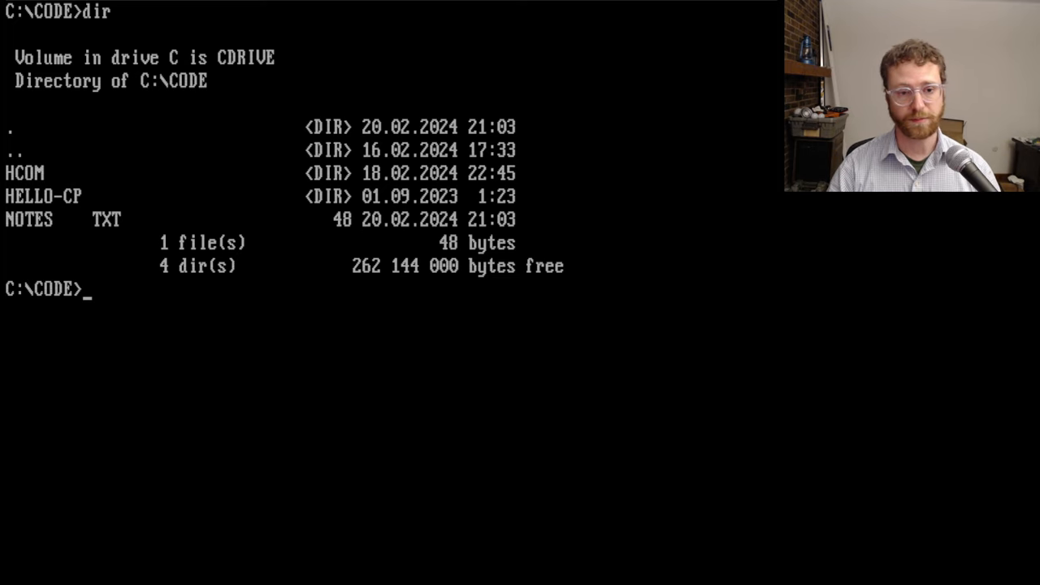
text(cd h)
Step: Change into the HCOM folder and list its files
key(Tab)
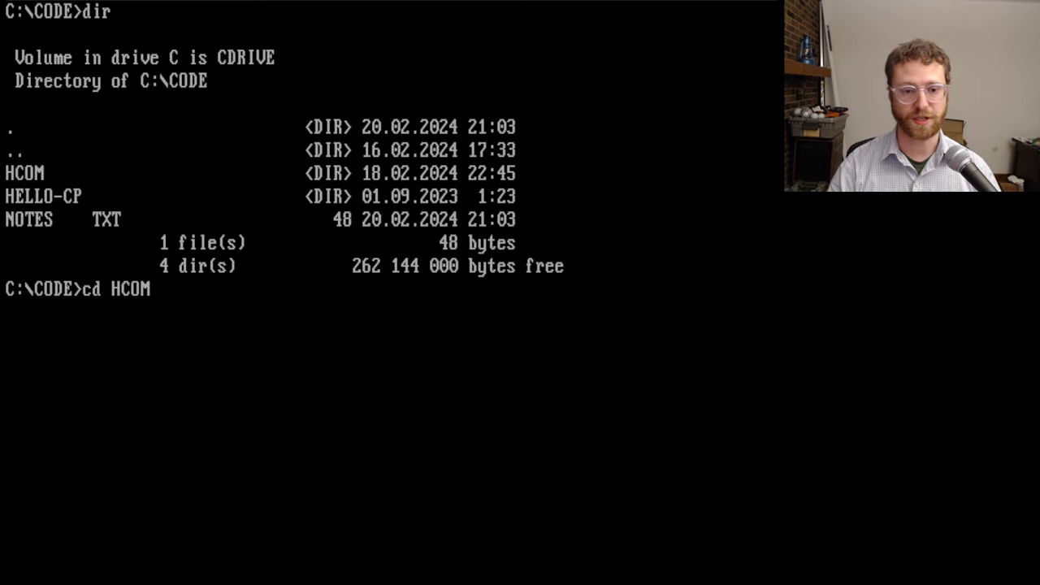
key(Return)
text(dir)
key(Return)
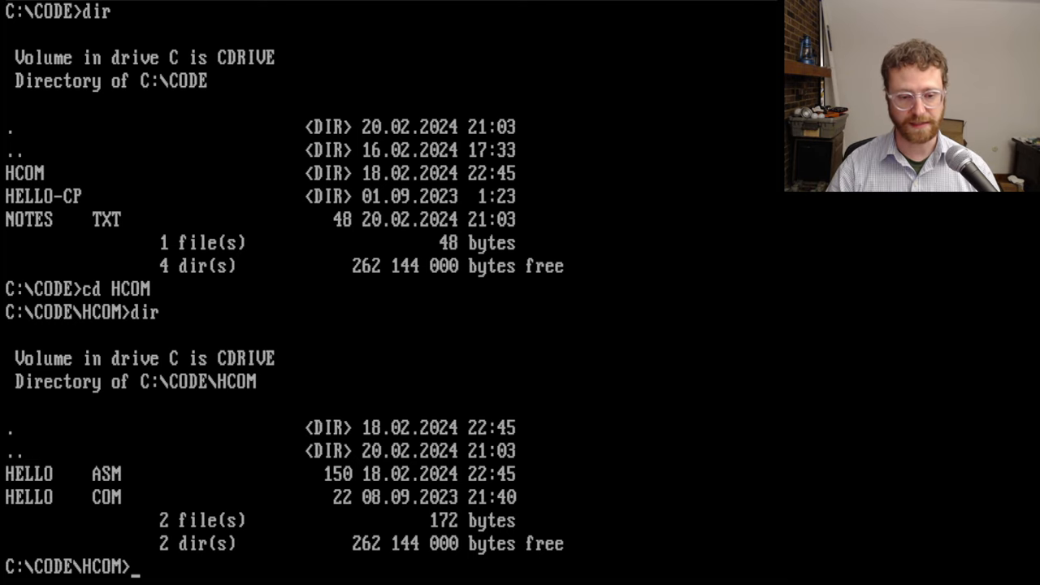
text(fasdm)
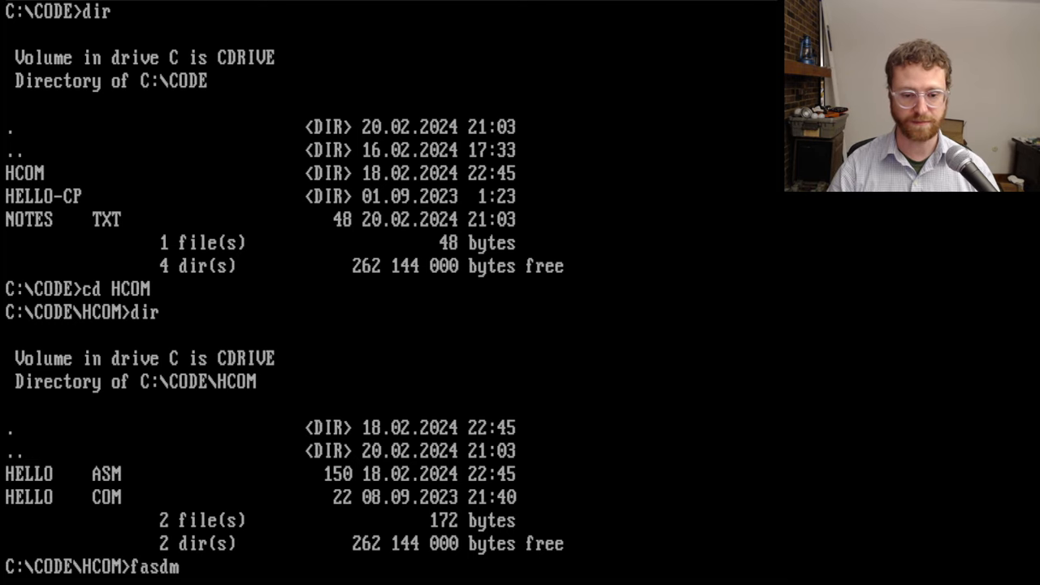
Step: Launch the FASMD editor on HELLO.ASM, fixing the misspelled command and COM extension
key(BackSpace)
key(BackSpace)
text(md h)
key(Tab)
key(Tab)
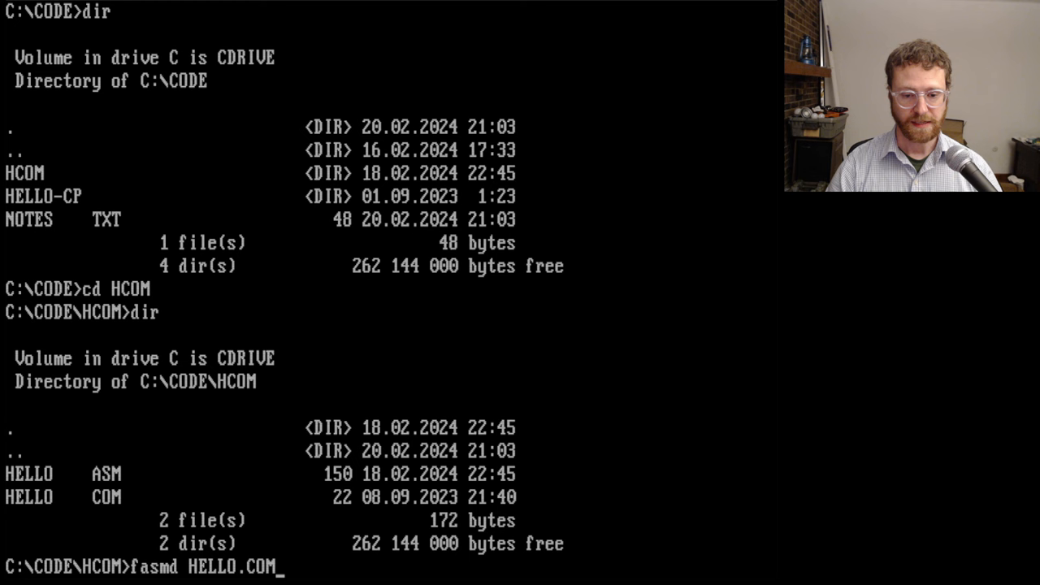
key(BackSpace)
key(BackSpace)
key(BackSpace)
text(a)
key(Tab)
key(Return)
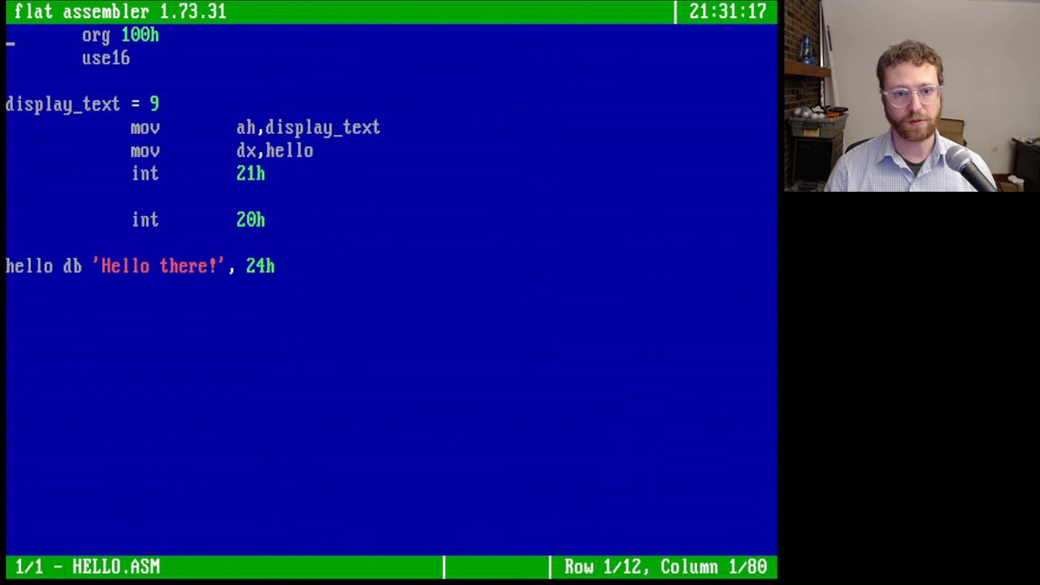
key(Down)
key(Down)
key(Down)
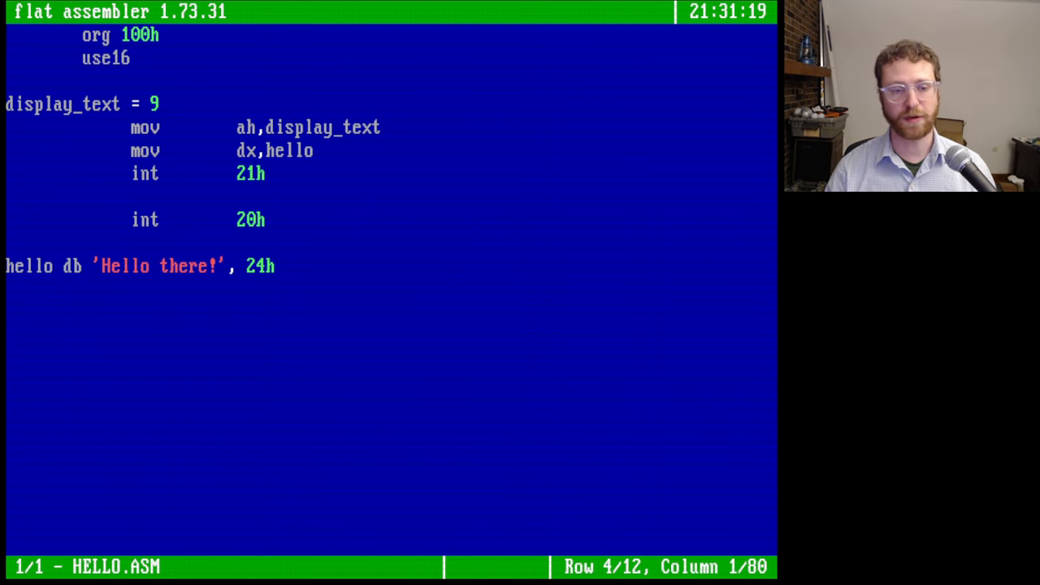
key(End)
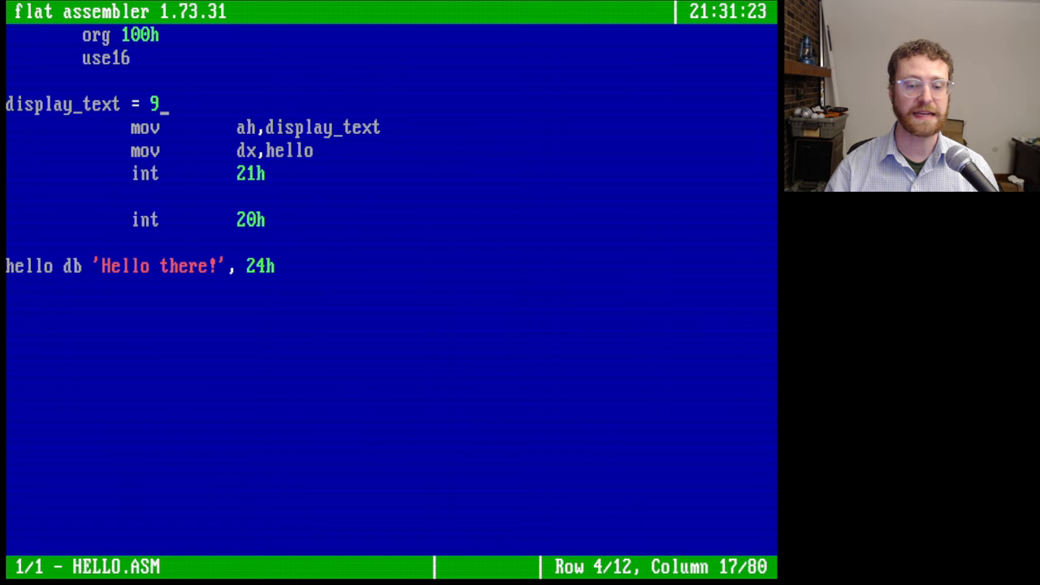
key(Down)
key(Down)
key(Down)
key(Down)
key(Down)
key(Down)
key(Down)
key(Up)
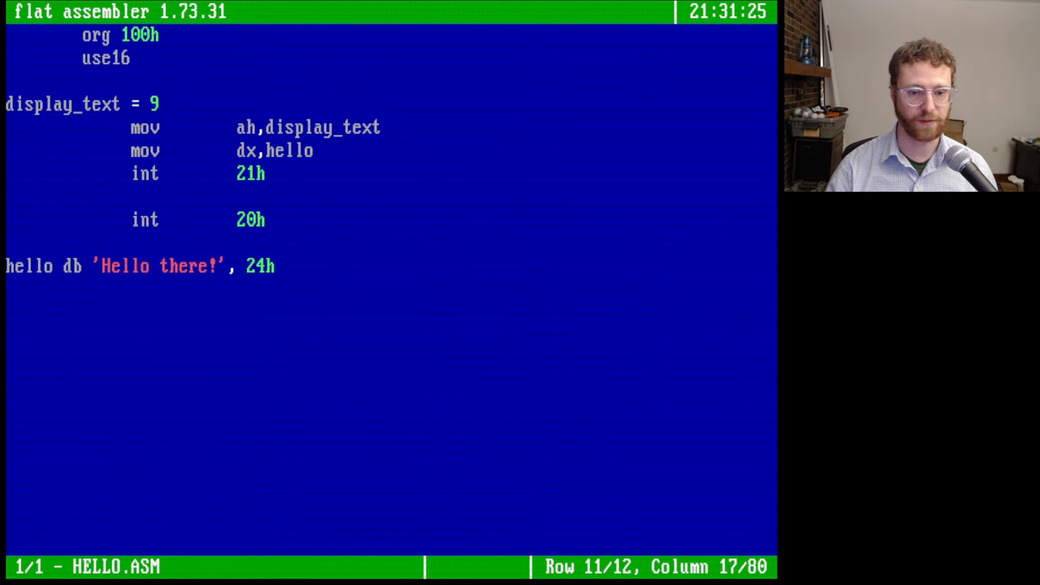
key(Home)
key(Up)
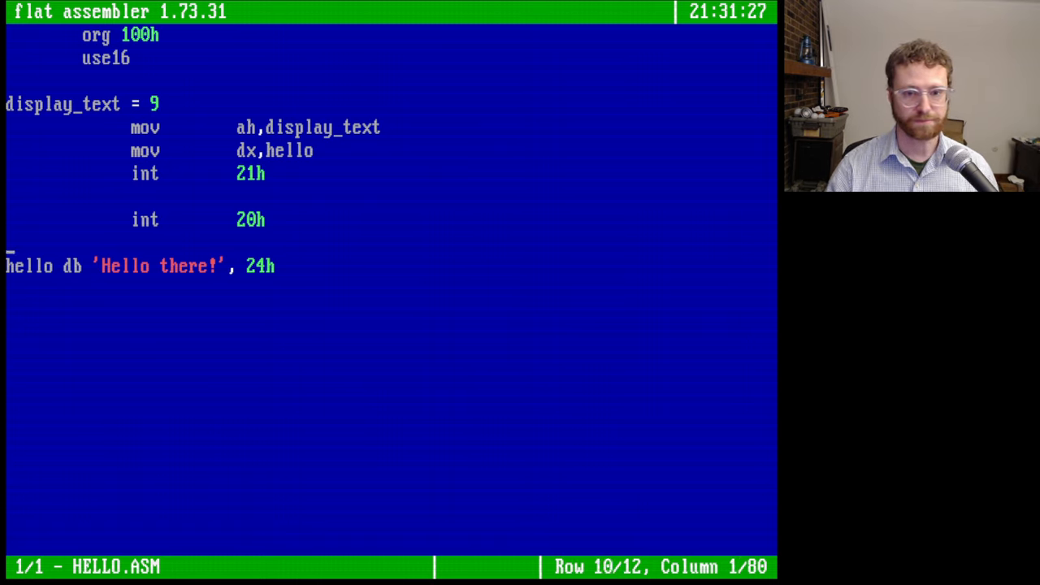
key(Up)
key(Up)
key(Up)
key(Up)
key(Up)
key(End)
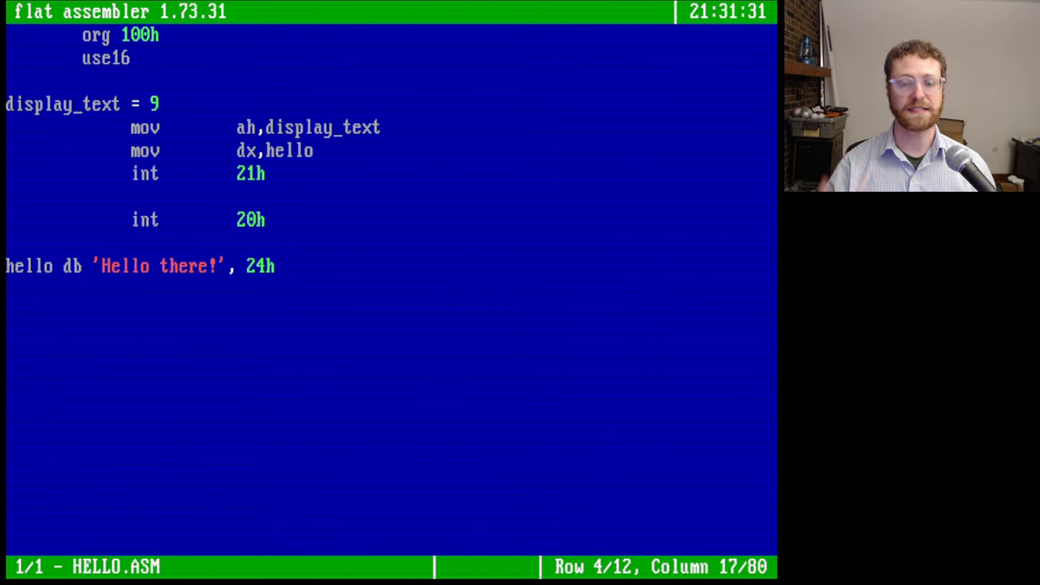
key(Down)
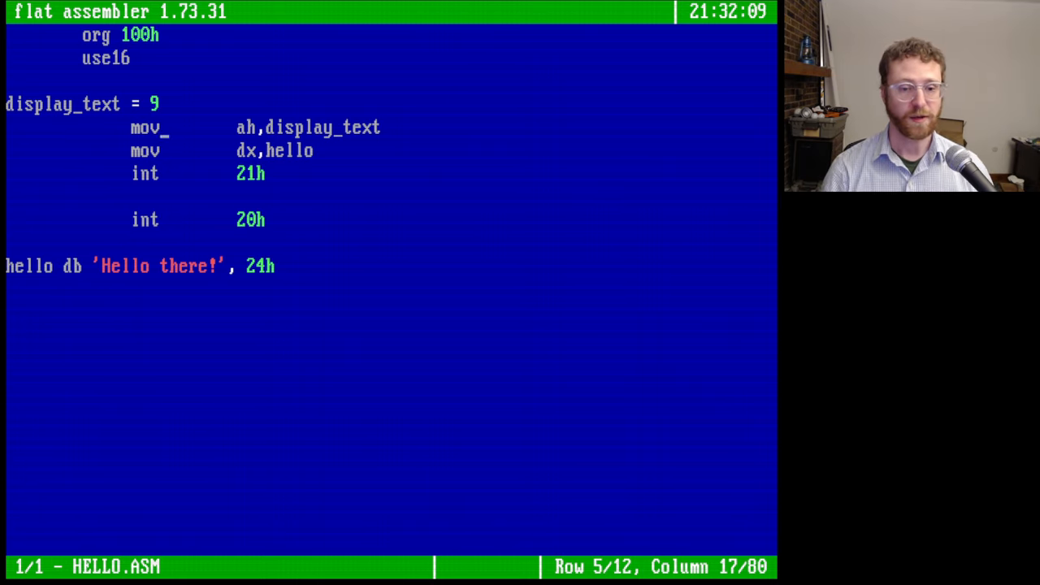
key(Up)
key(Up)
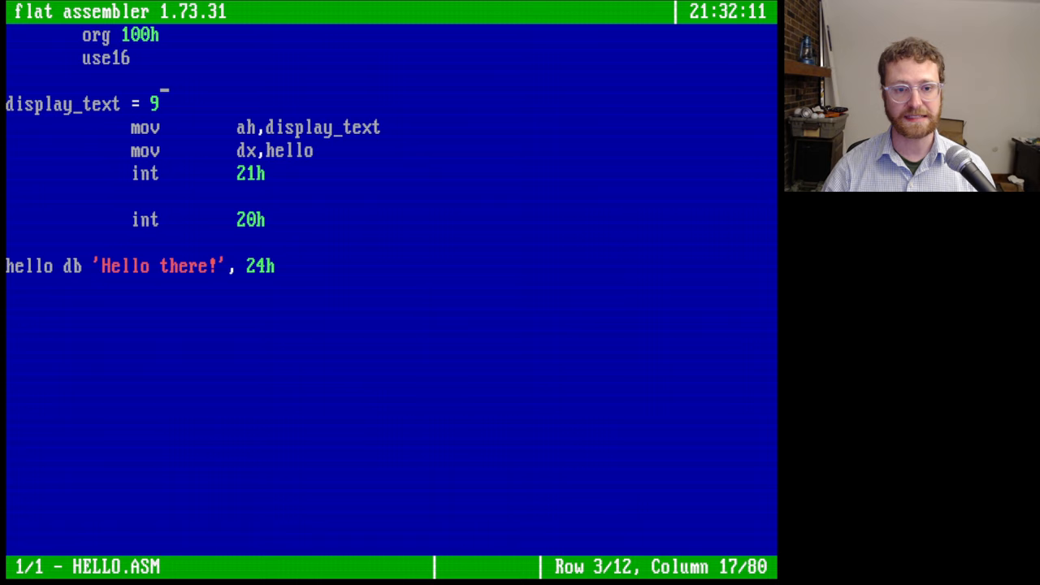
key(Down)
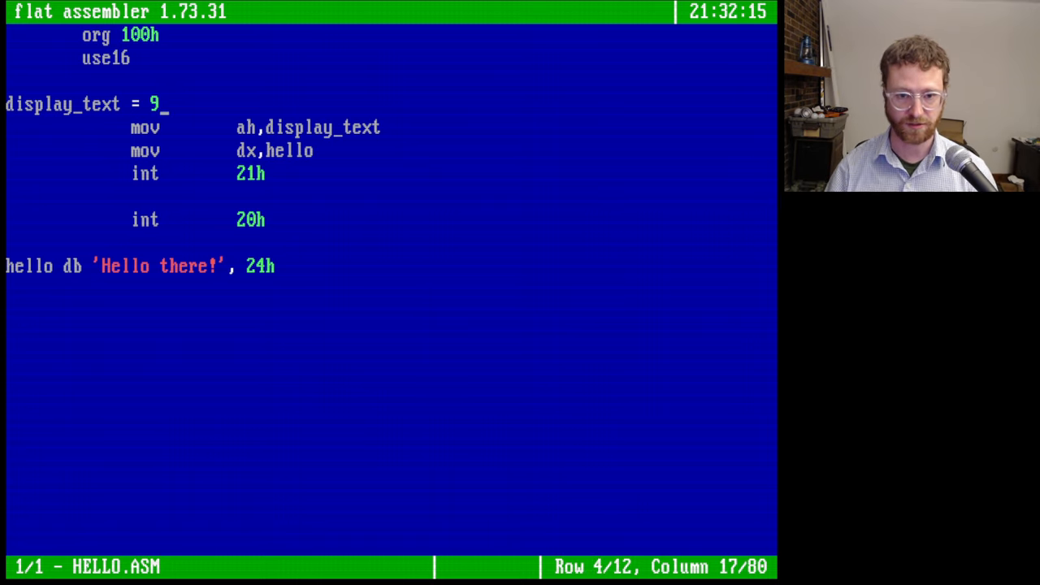
key(Down)
key(End)
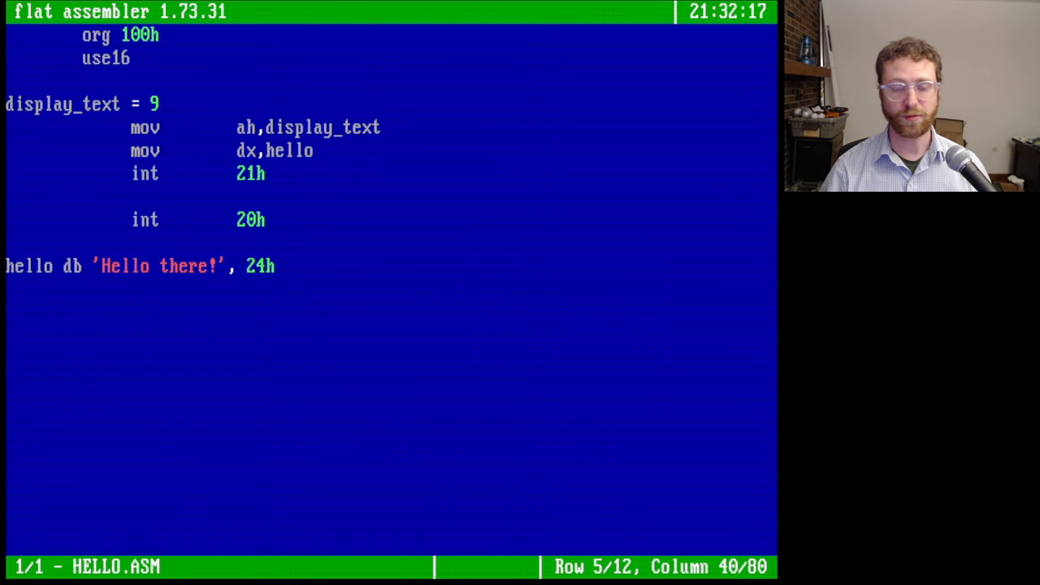
key(Home)
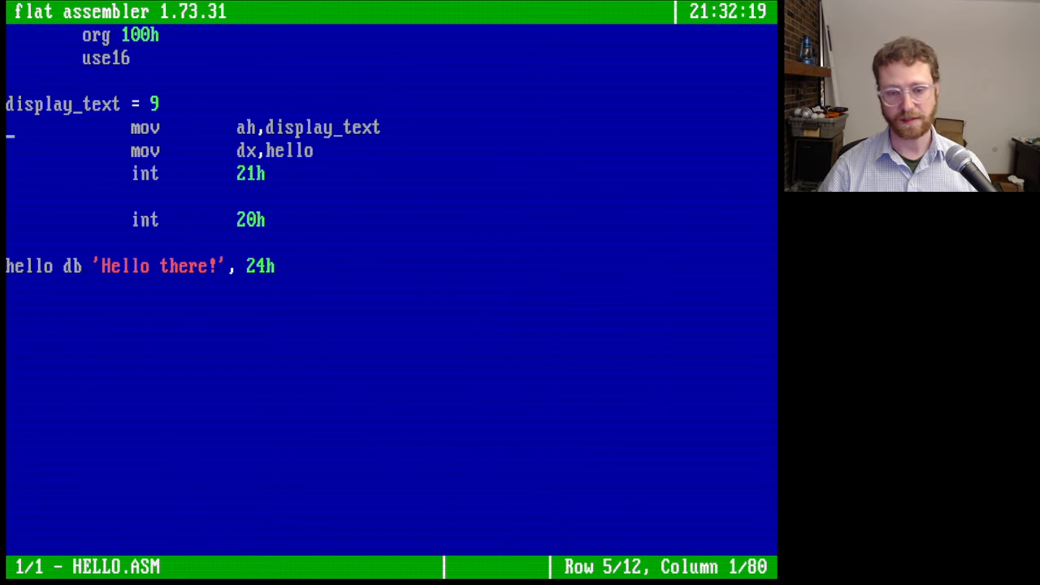
key(Down)
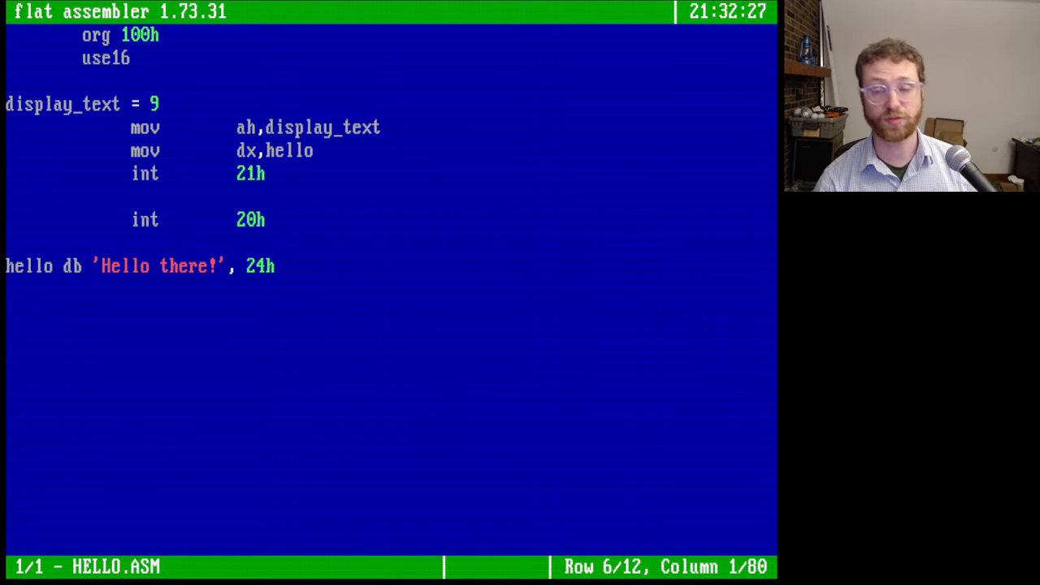
key(Down)
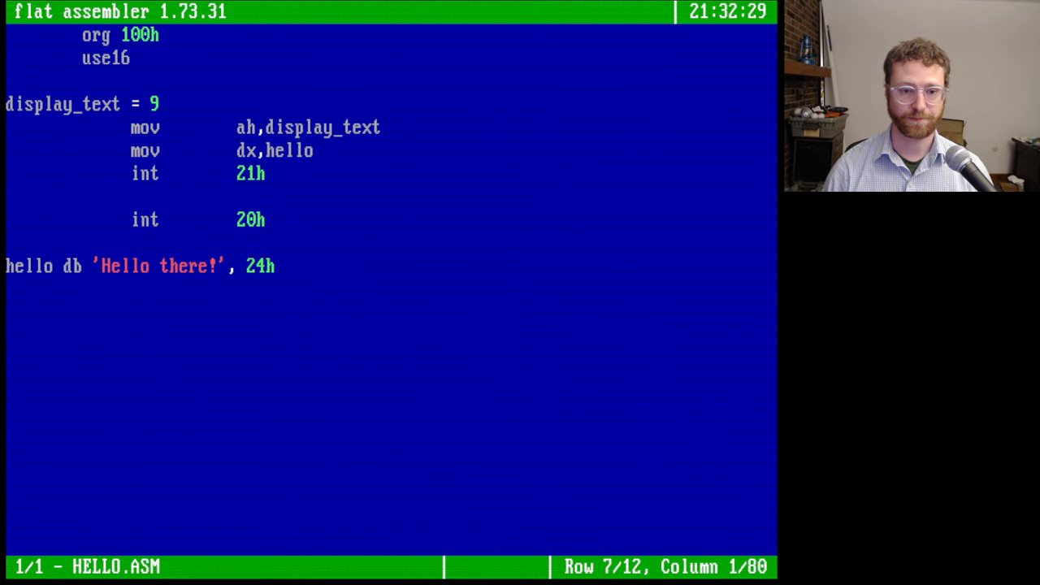
key(End)
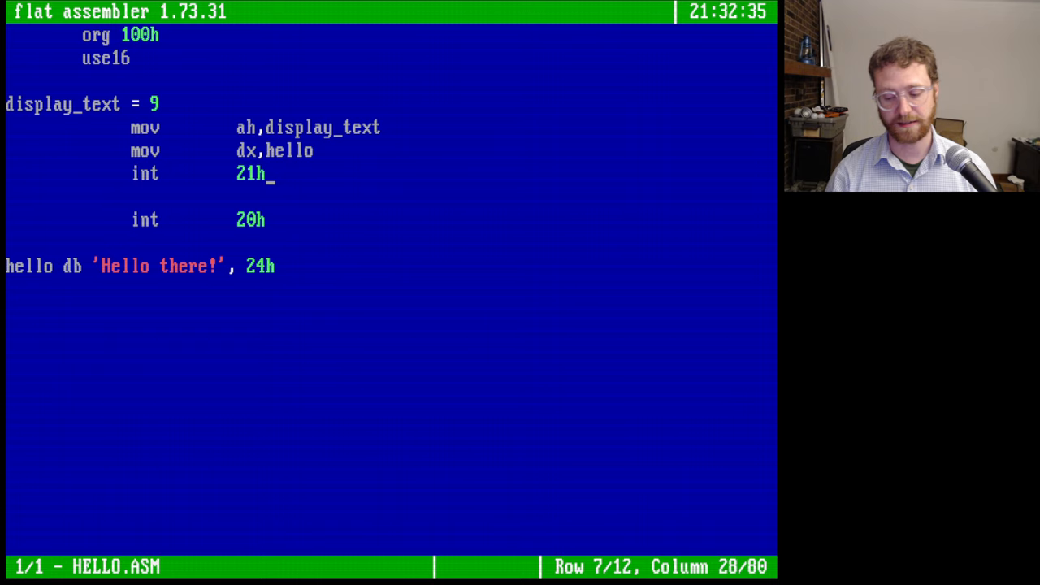
key(Down)
key(Down)
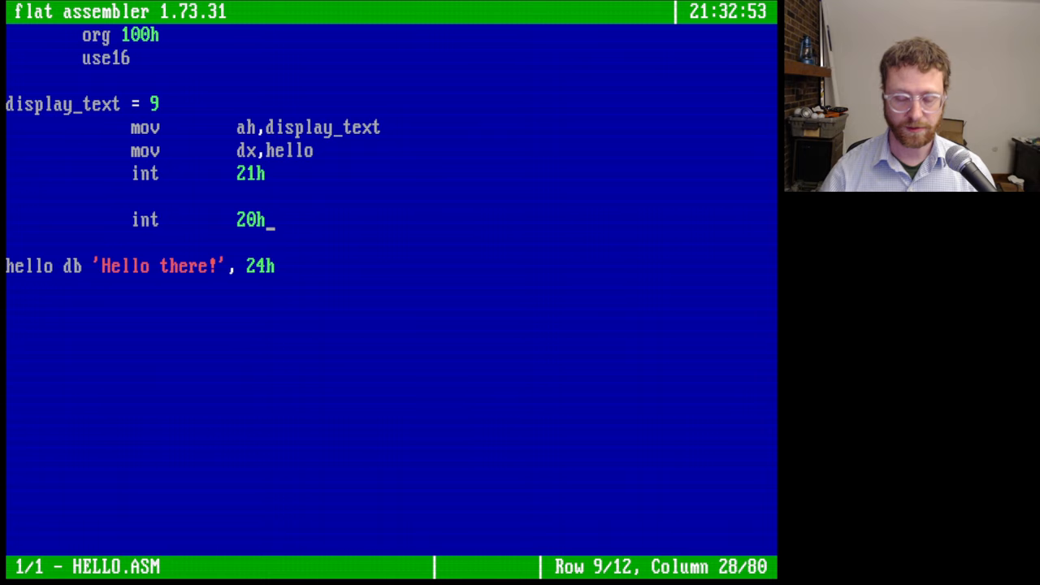
key(Down)
key(Down)
Step: Move along the hello db line to inspect the 'Hello there!' string and the 24h terminator
key(Home)
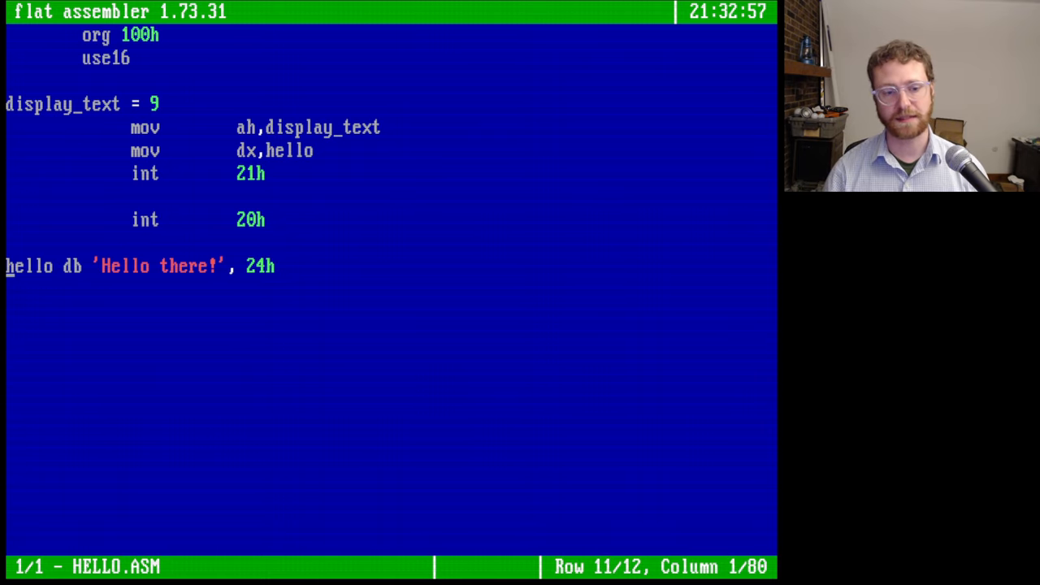
key(Right)
key(Right)
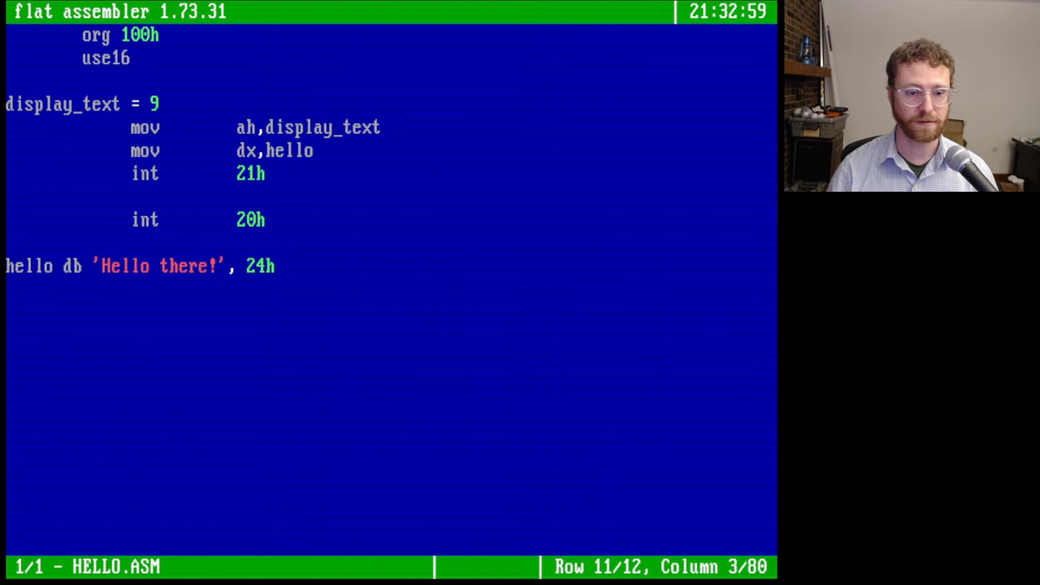
key(Right)
key(Right)
key(Right)
key(Right)
key(Right)
key(Right)
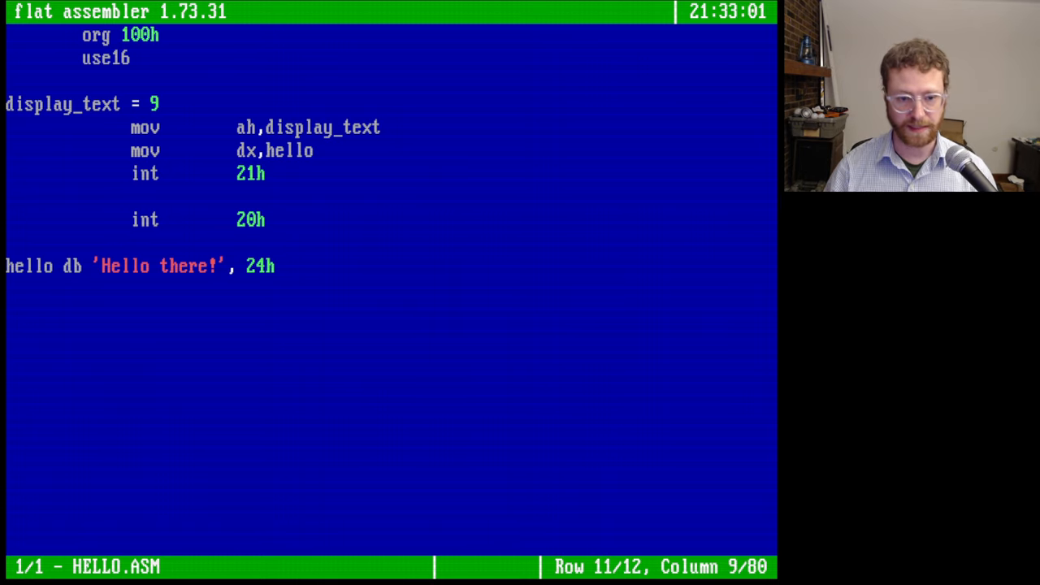
key(Right)
key(Right)
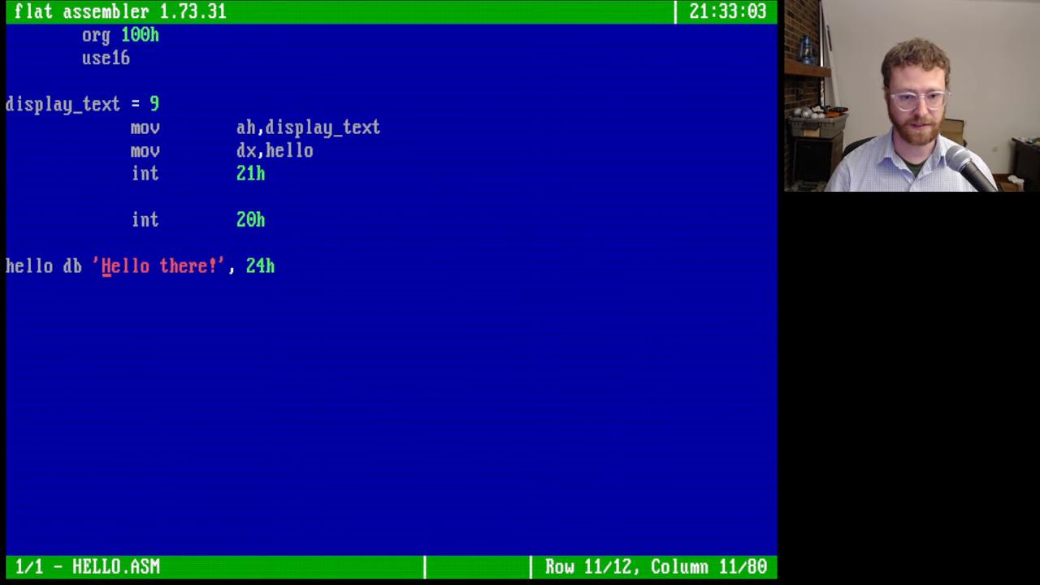
key(End)
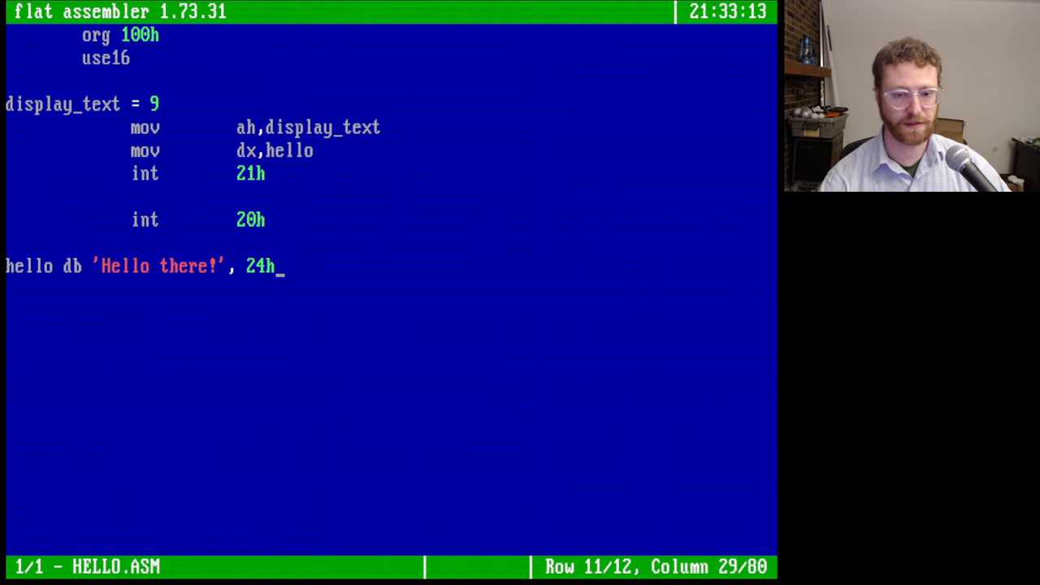
key(Left)
key(Left)
key(Left)
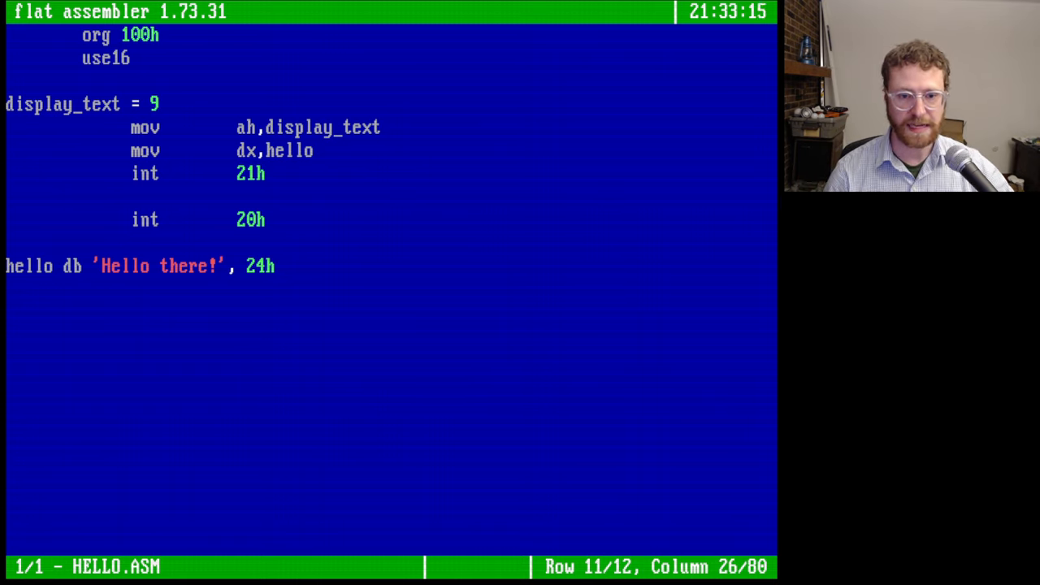
key(Right)
key(Right)
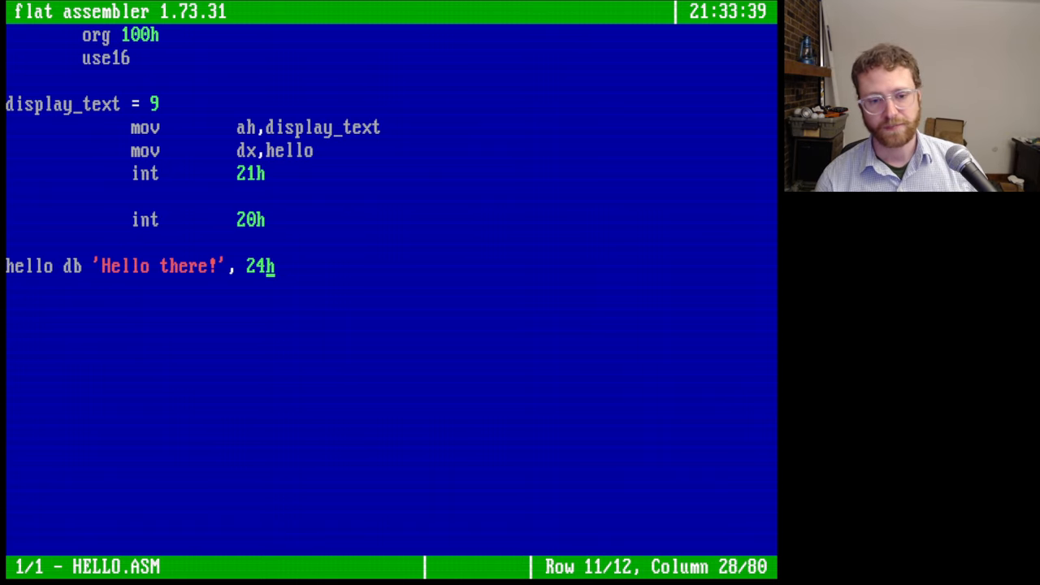
key(Left)
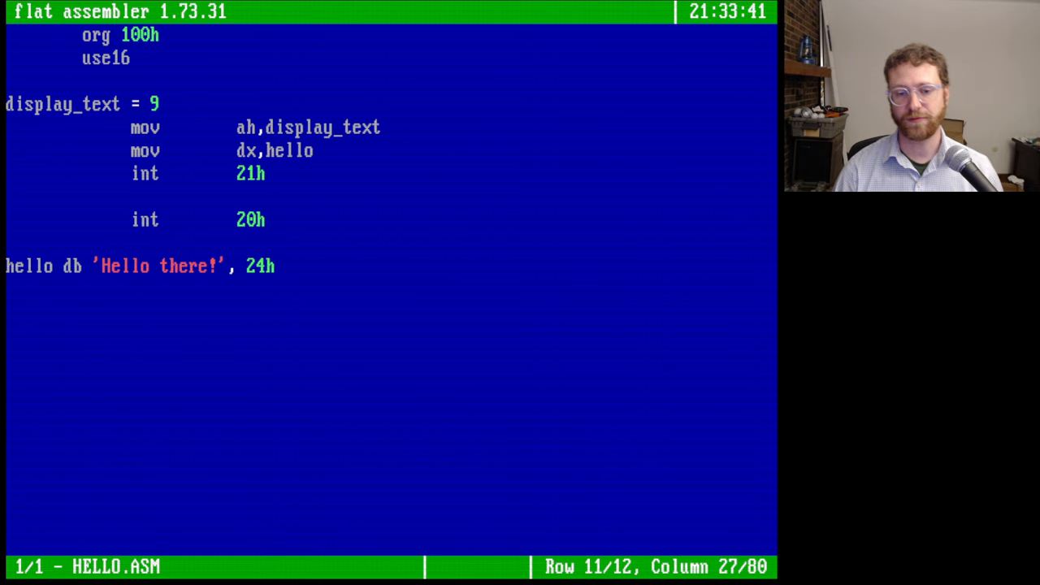
key(Left)
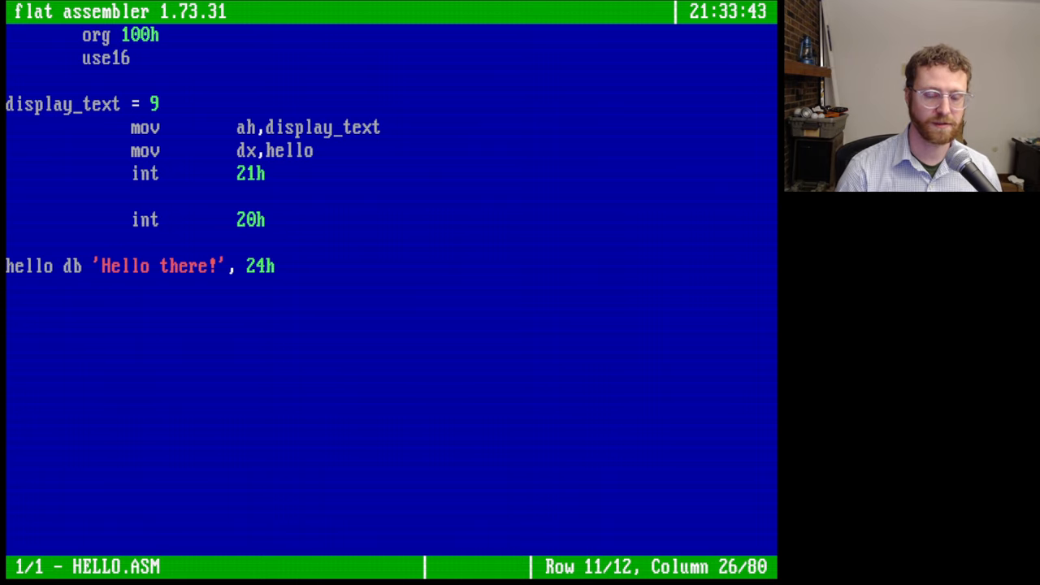
Step: Browse the remaining source lines unchanged and leave the editor with Alt+X back to DOS
key(Right)
key(Right)
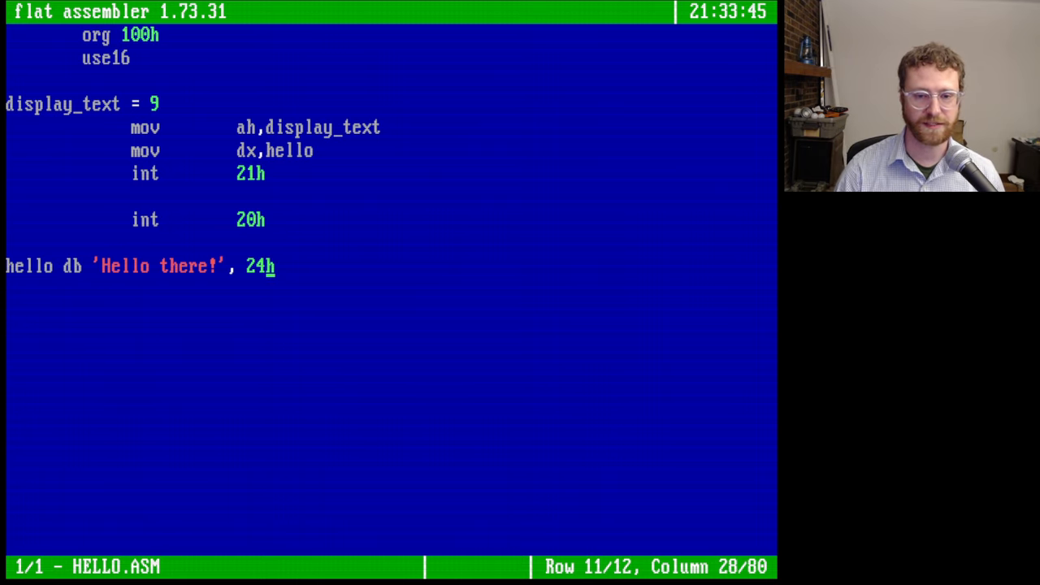
key(Up)
key(Up)
key(Up)
key(Up)
key(Up)
key(Up)
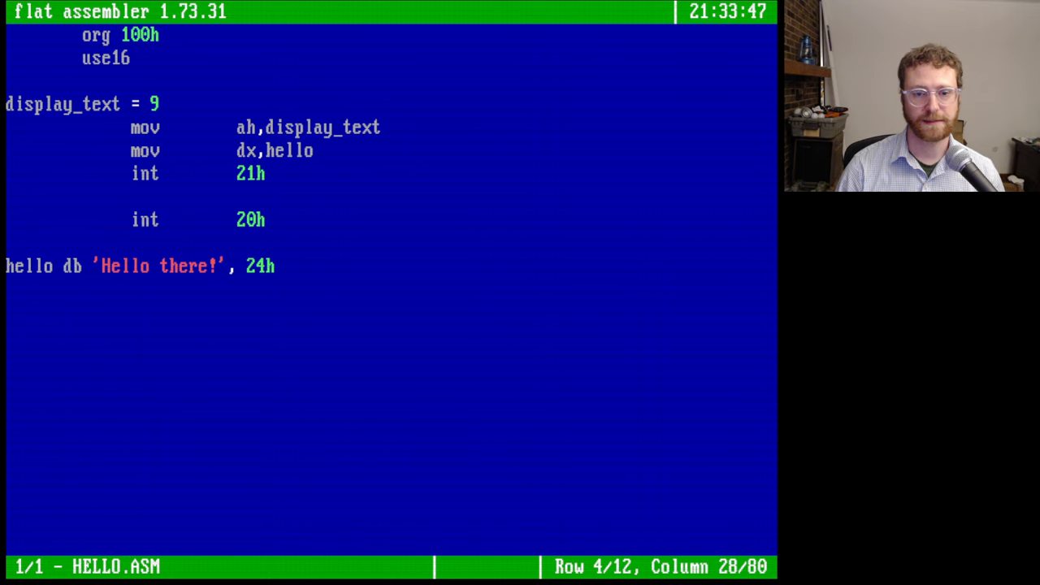
key(Down)
key(Down)
key(Down)
key(Down)
key(Down)
key(Down)
key(Down)
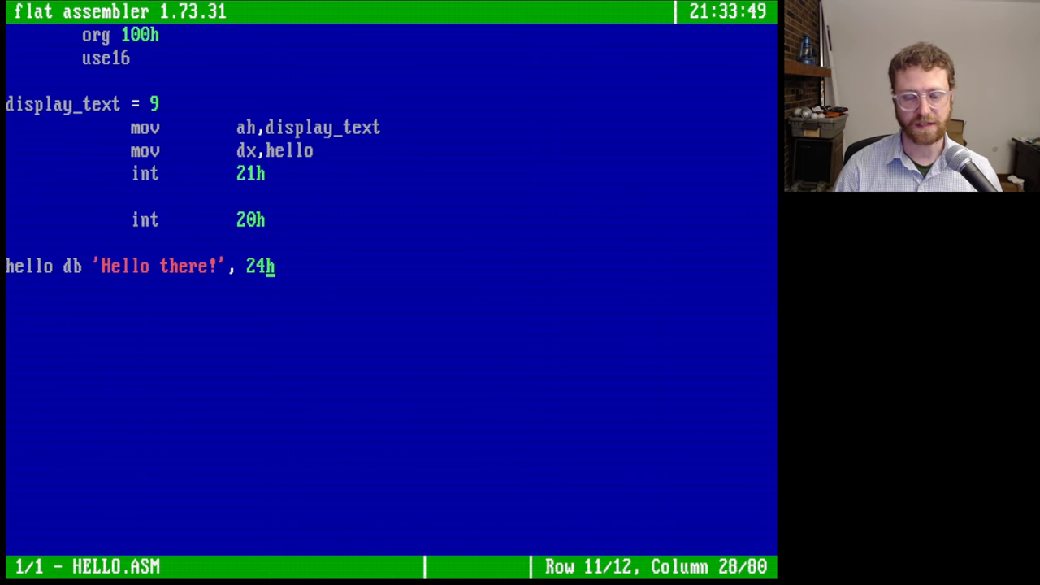
key(Up)
key(Down)
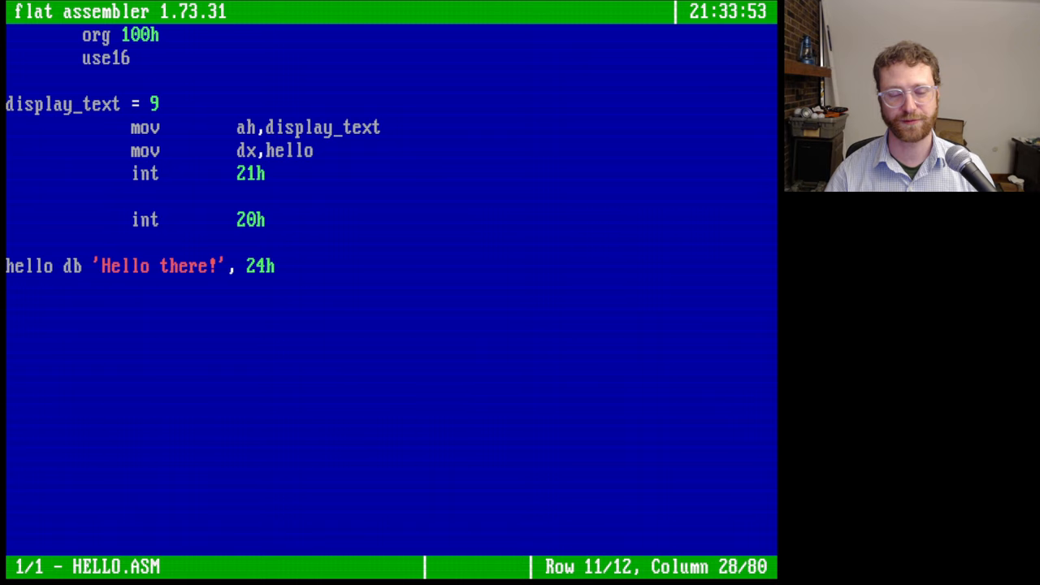
key(Up)
key(Up)
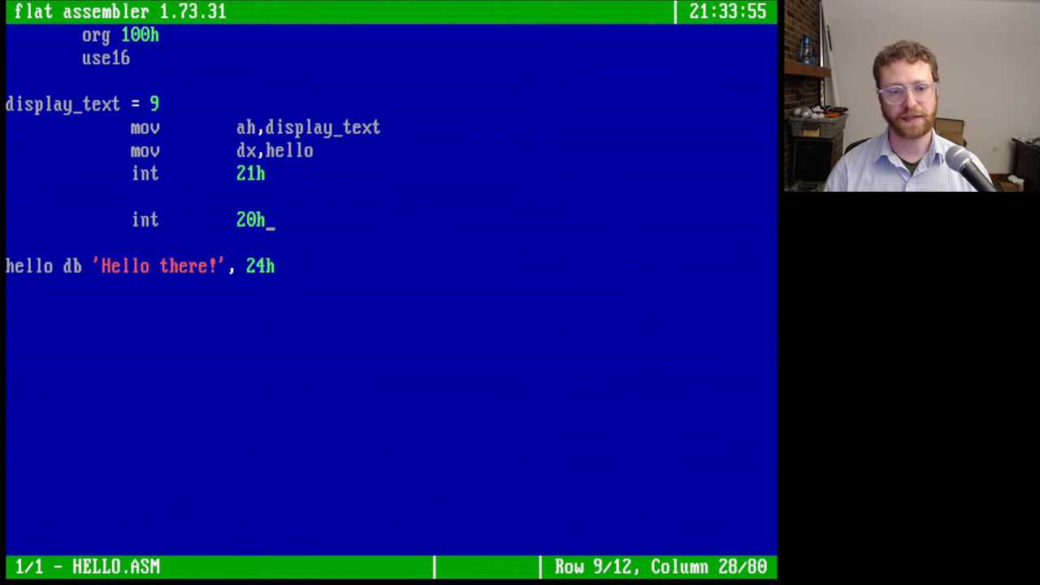
key(Up)
key(Up)
key(Up)
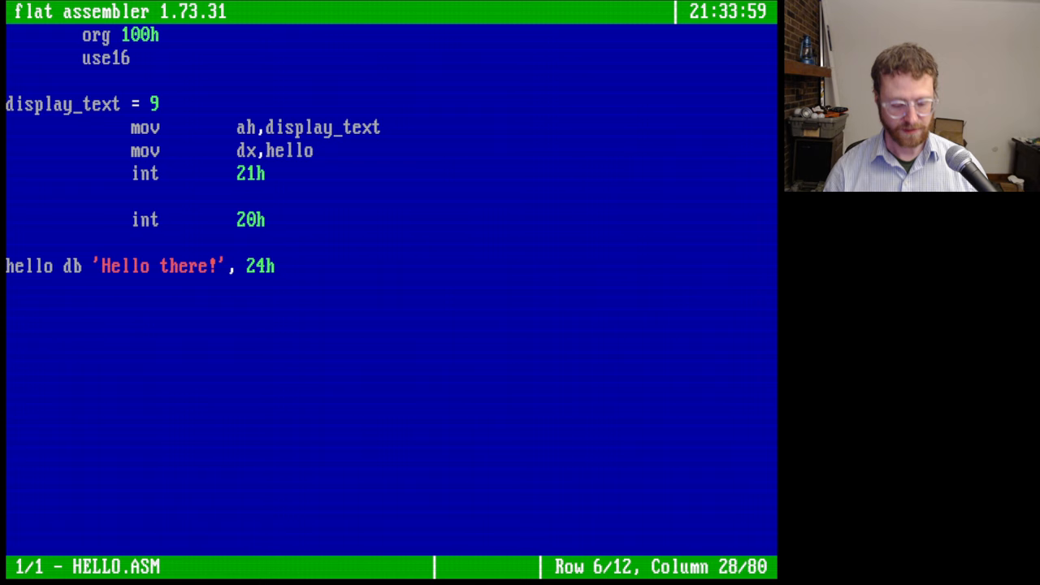
key(alt+x)
text(fa)
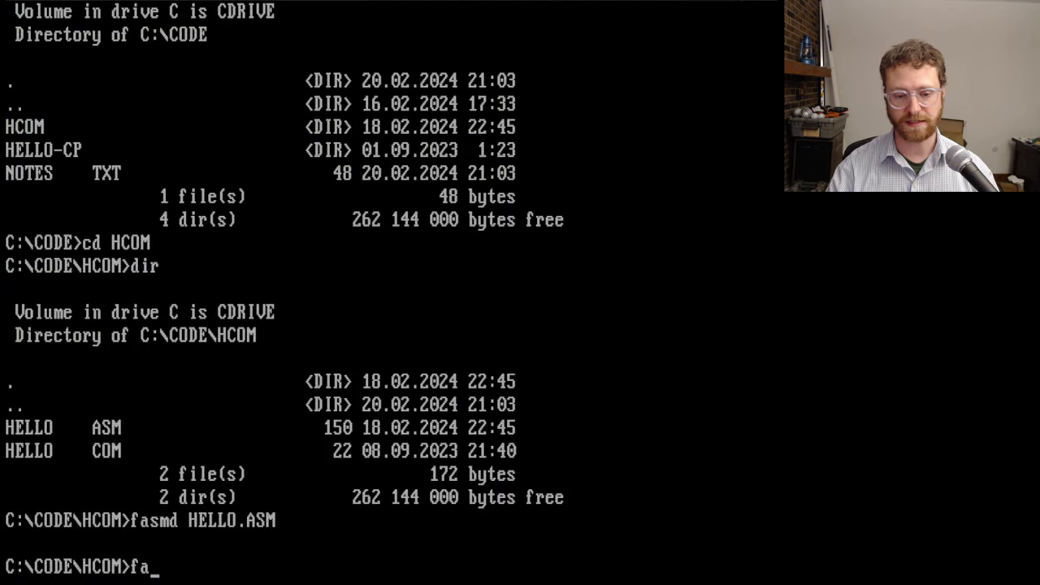
text(sm)
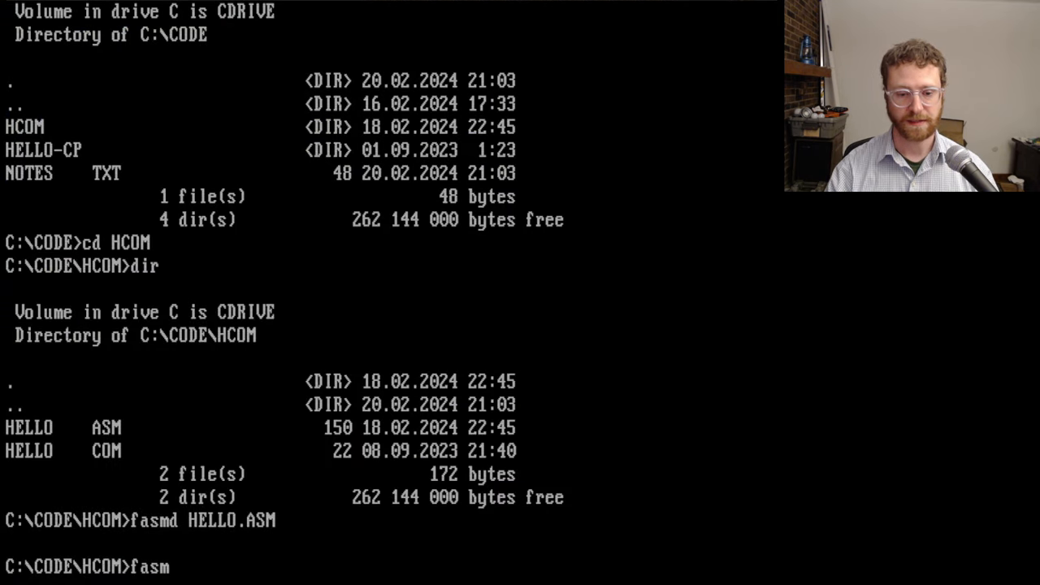
text( hello.asm)
Step: Assemble HELLO.ASM with fasm into a 22-byte HELLO.COM and list the folder to confirm it
key(Return)
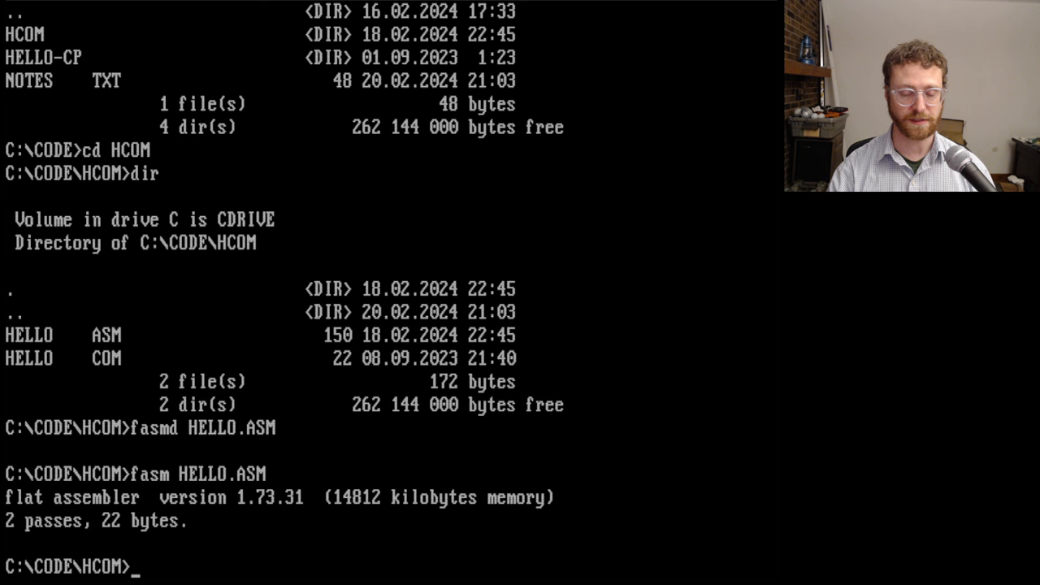
text(dir)
key(Return)
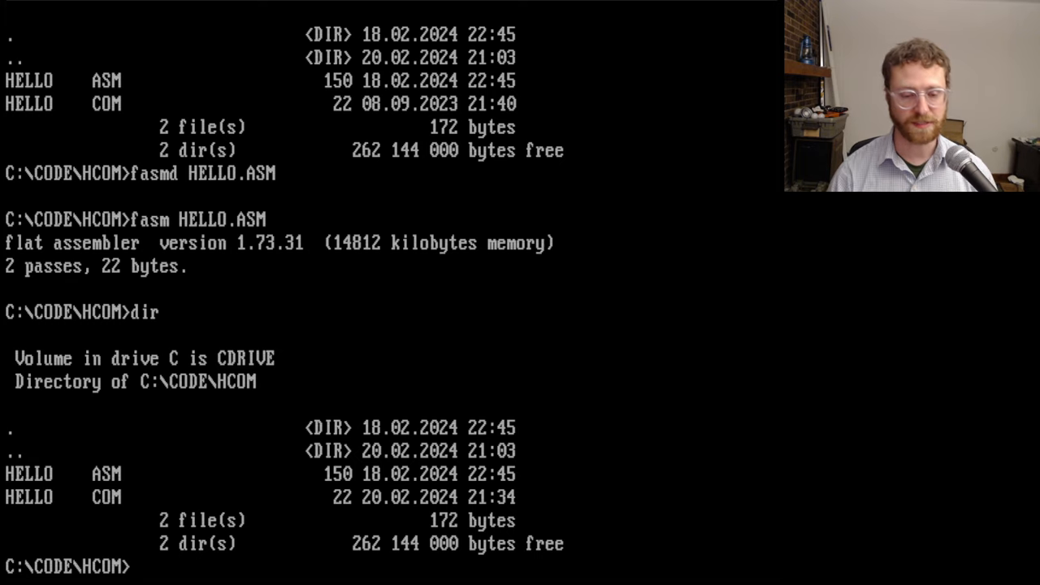
text(he)
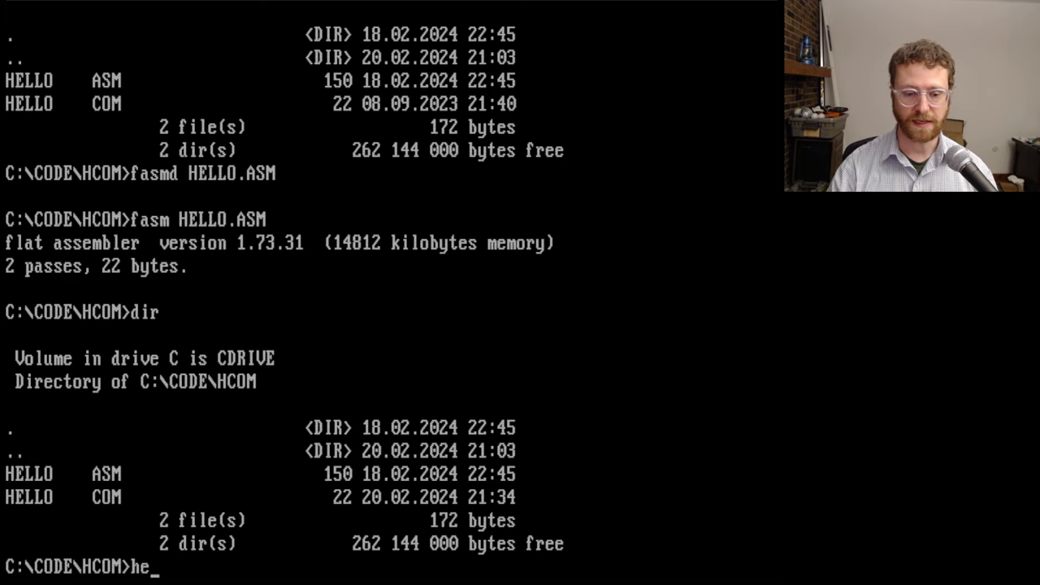
text(llo)
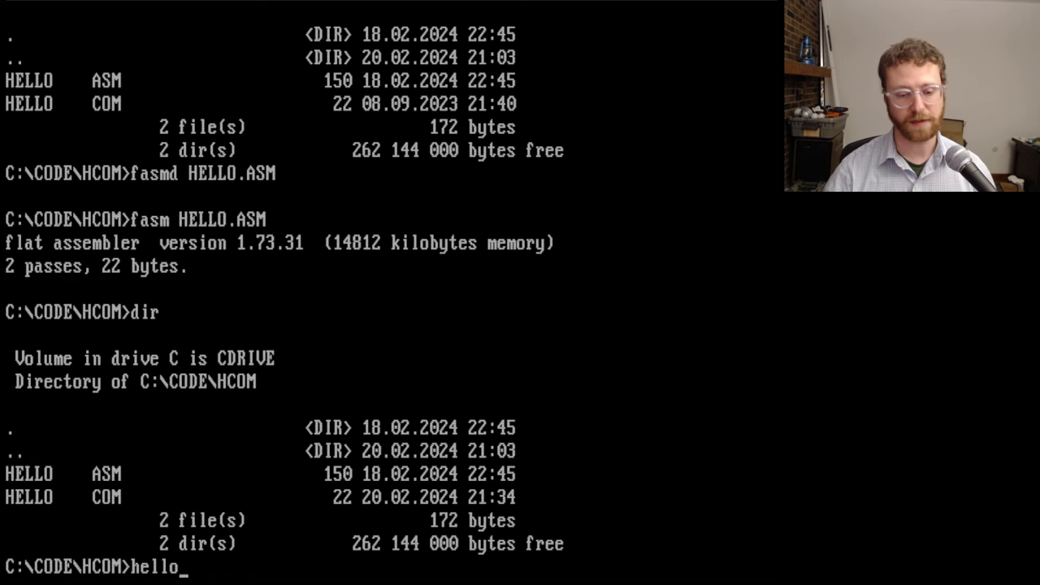
Step: Run hello, then HELLO.COM by full name, printing 'Hello there!' each time
key(Return)
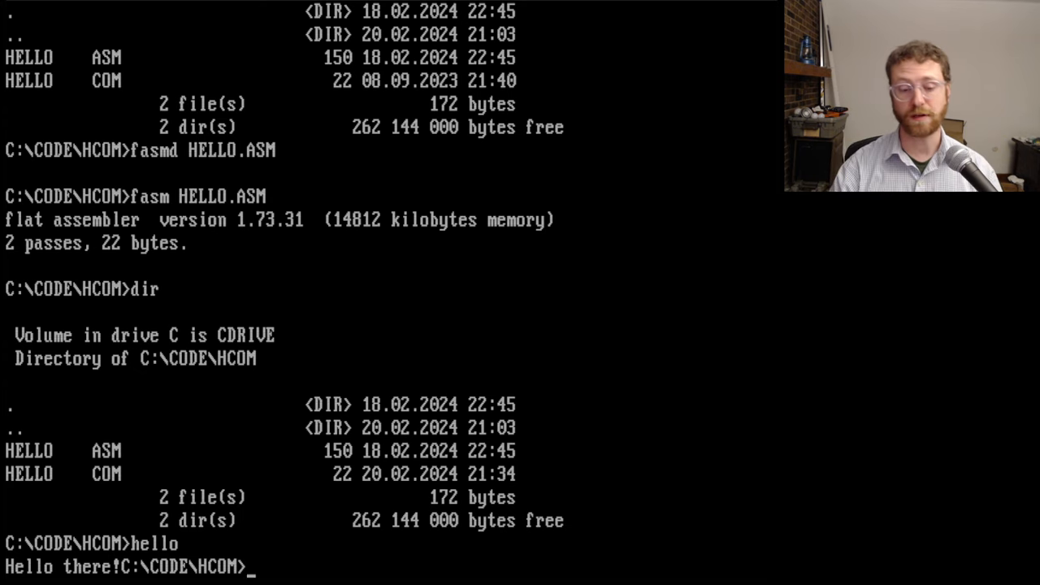
text(hello.)
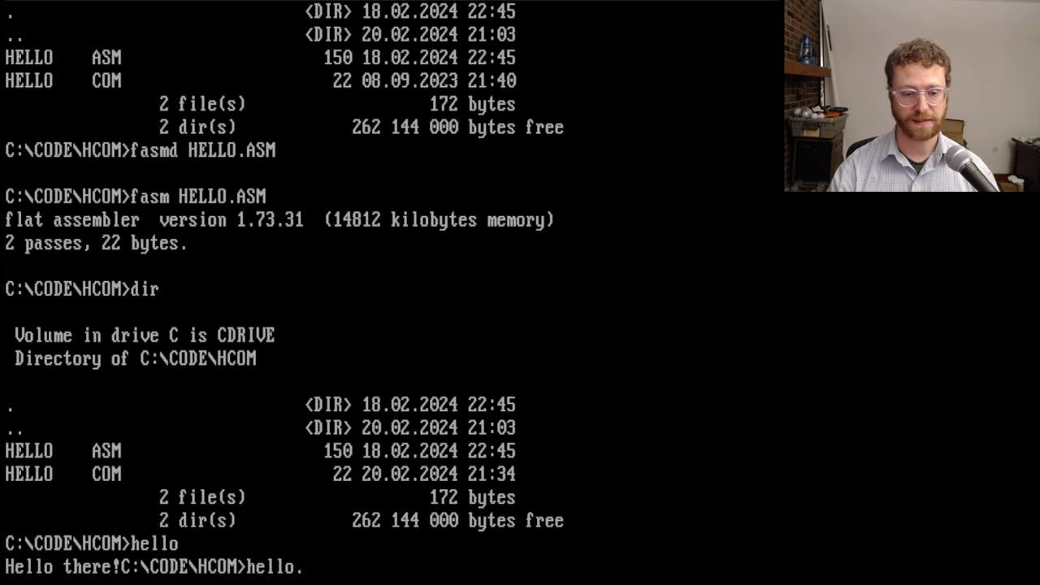
key(Tab)
key(Return)
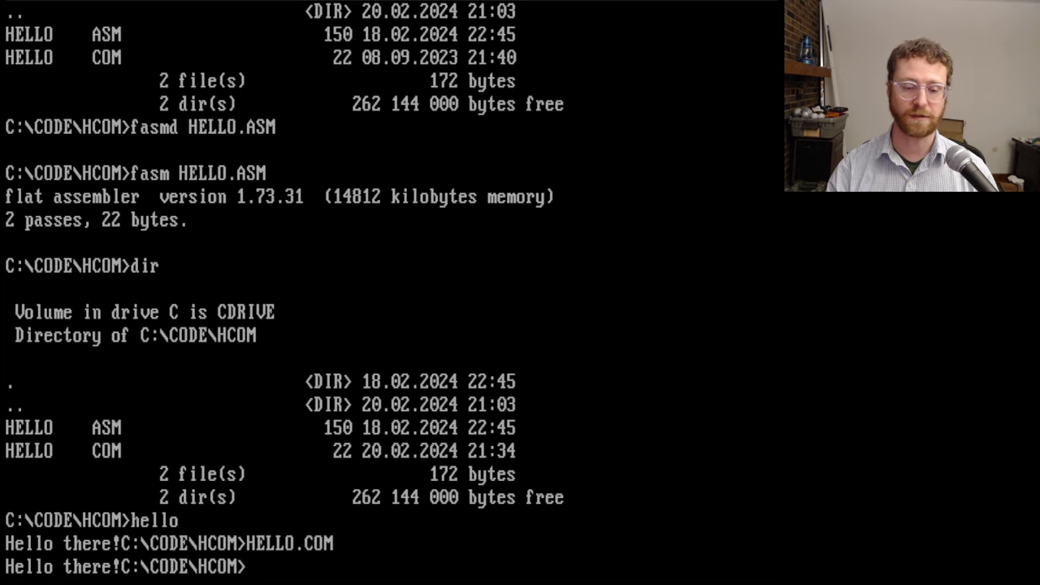
text(de)
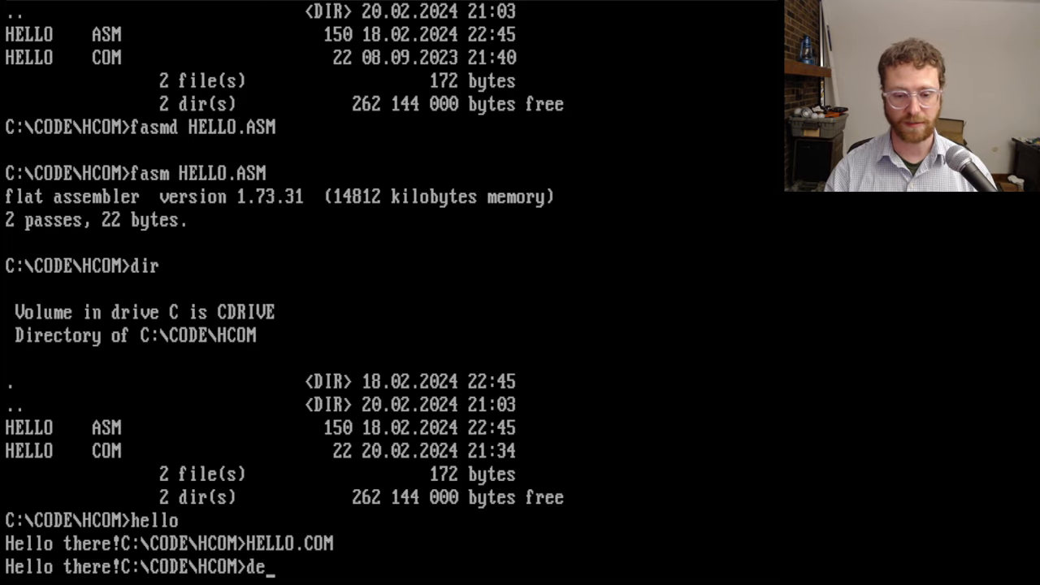
text(bug)
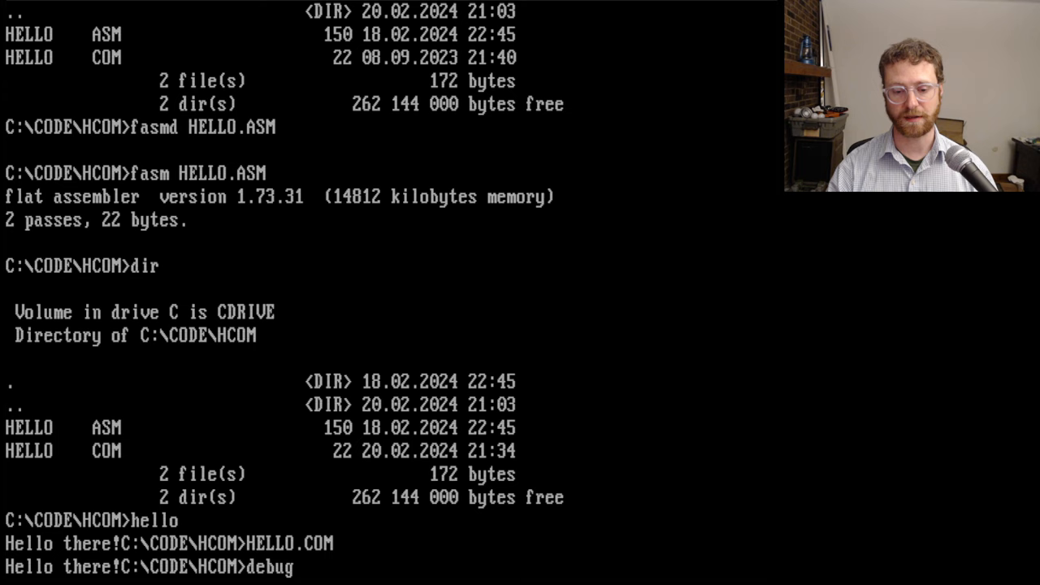
text( hello.)
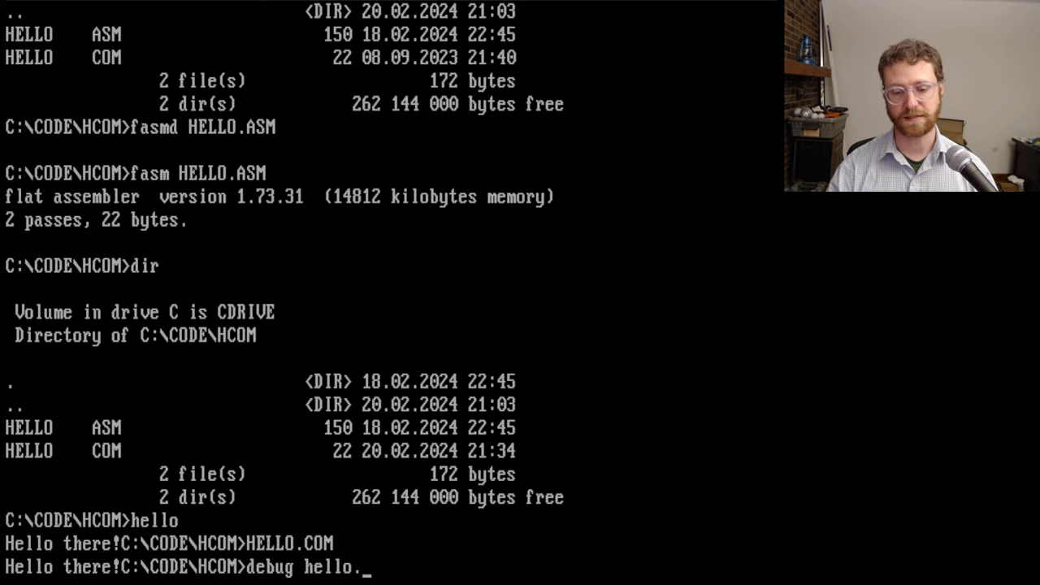
text(com)
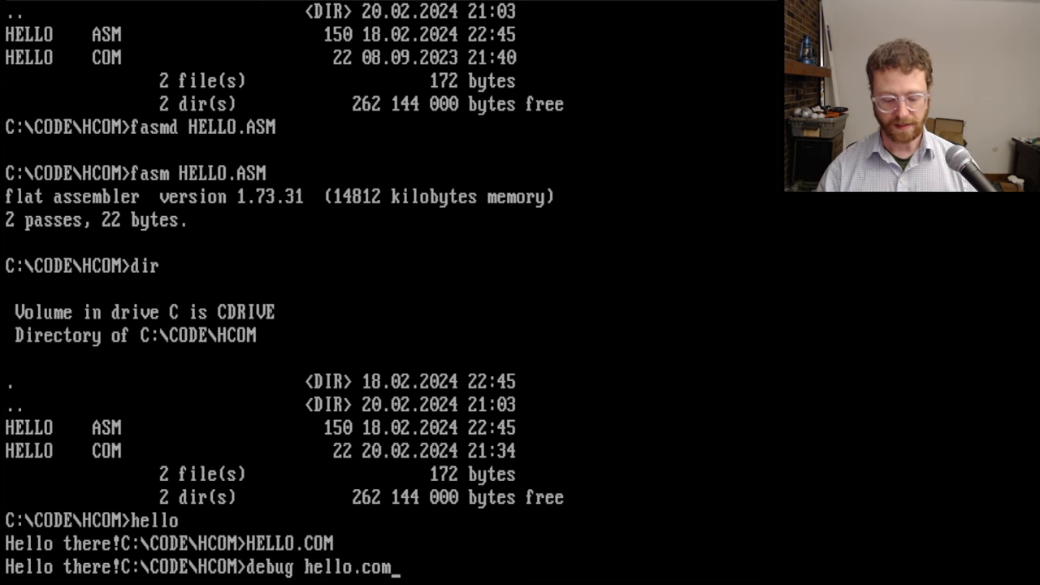
Step: Load hello.com into DEBUG from the DOS prompt
key(Return)
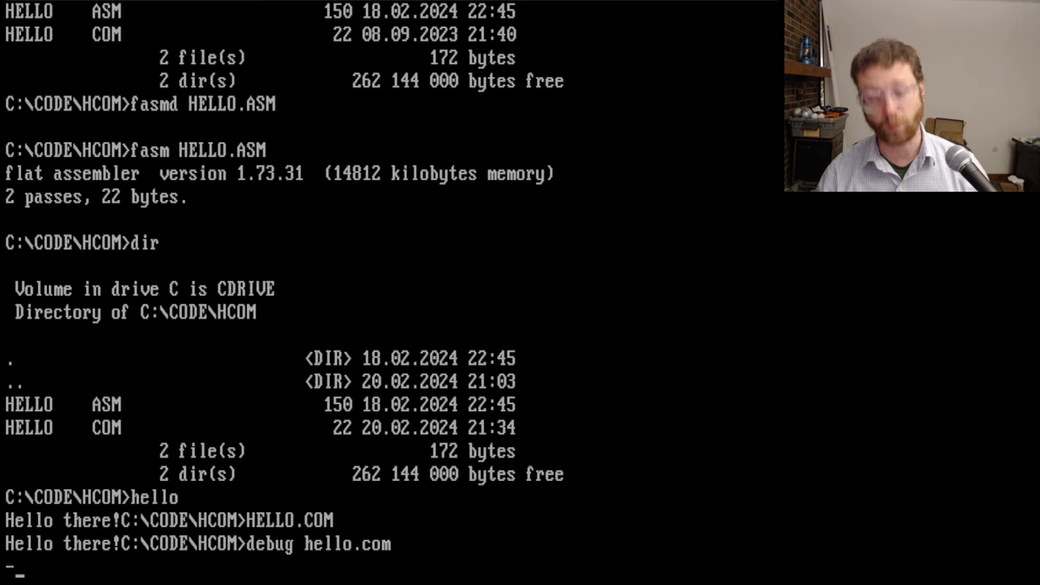
text(t)
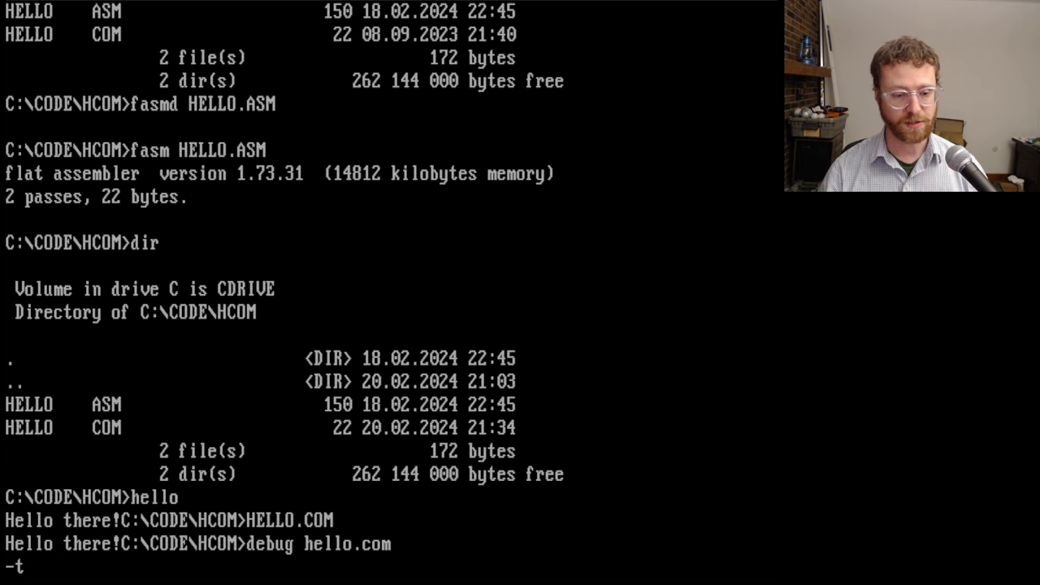
Step: Trace each instruction with t through the print and exit interrupts until 'Program terminated normally'
key(Return)
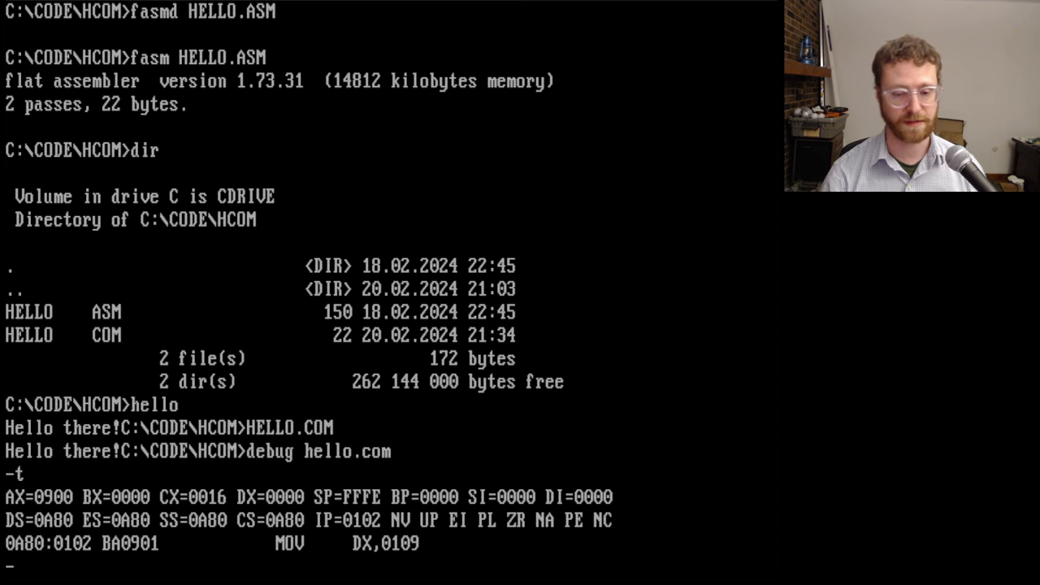
text(t)
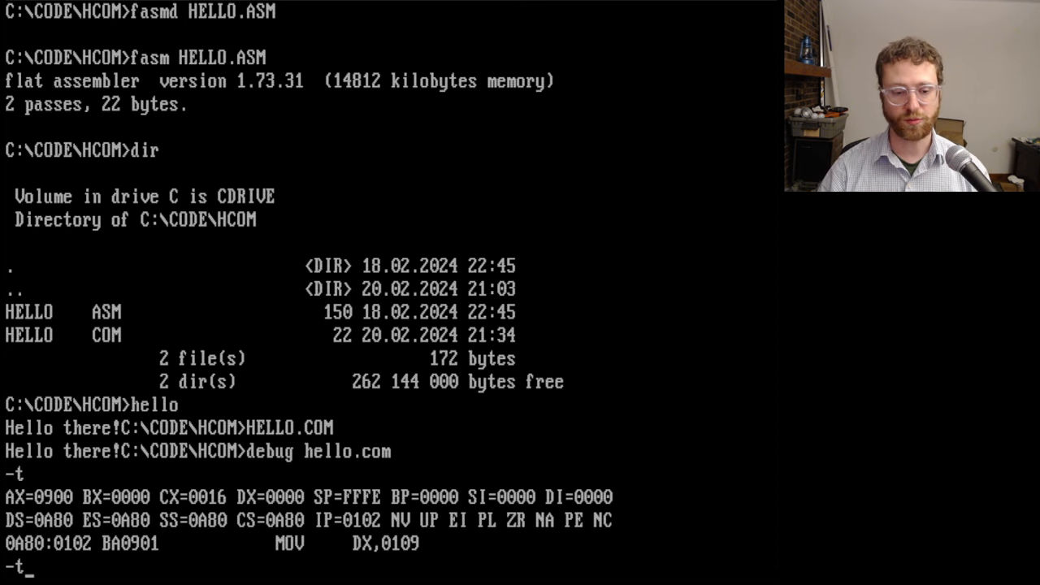
key(Return)
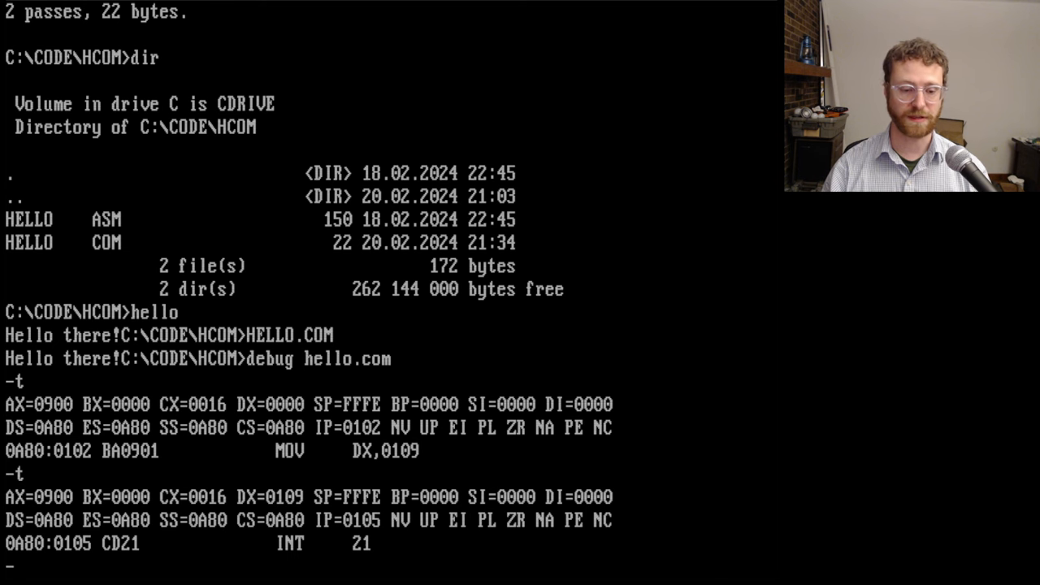
text(t)
key(Return)
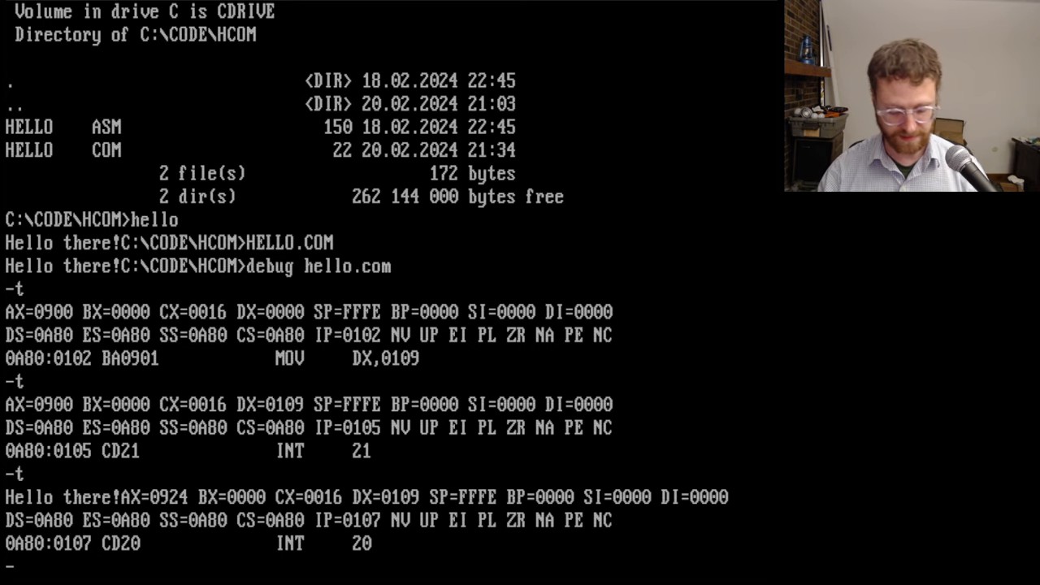
text(t)
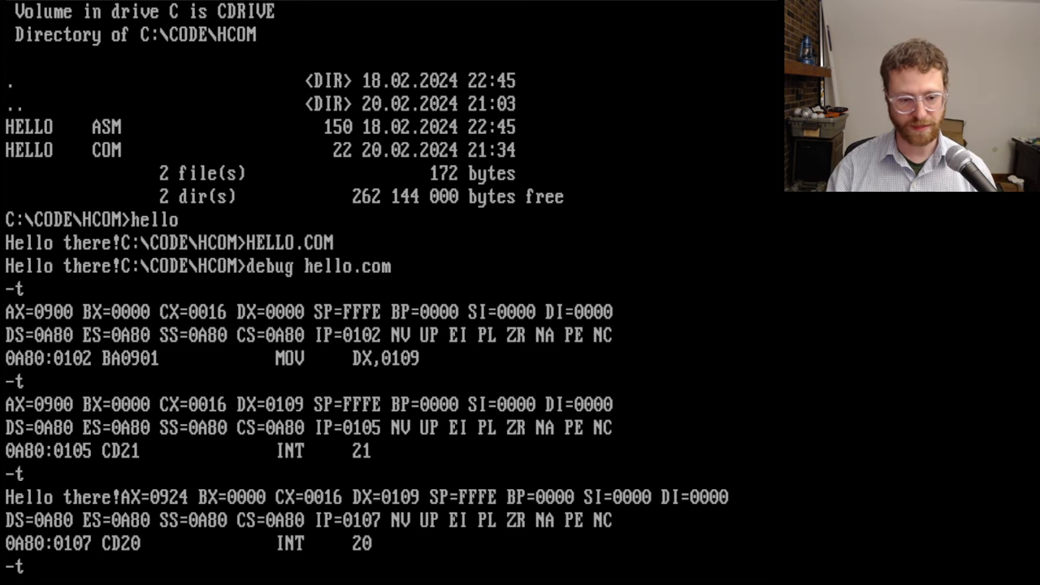
key(Return)
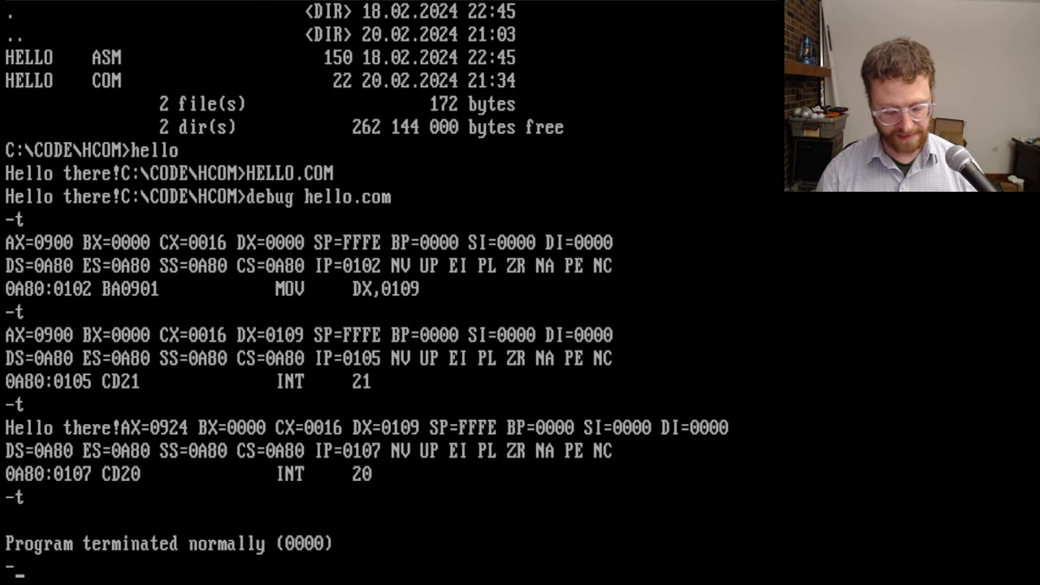
text(q)
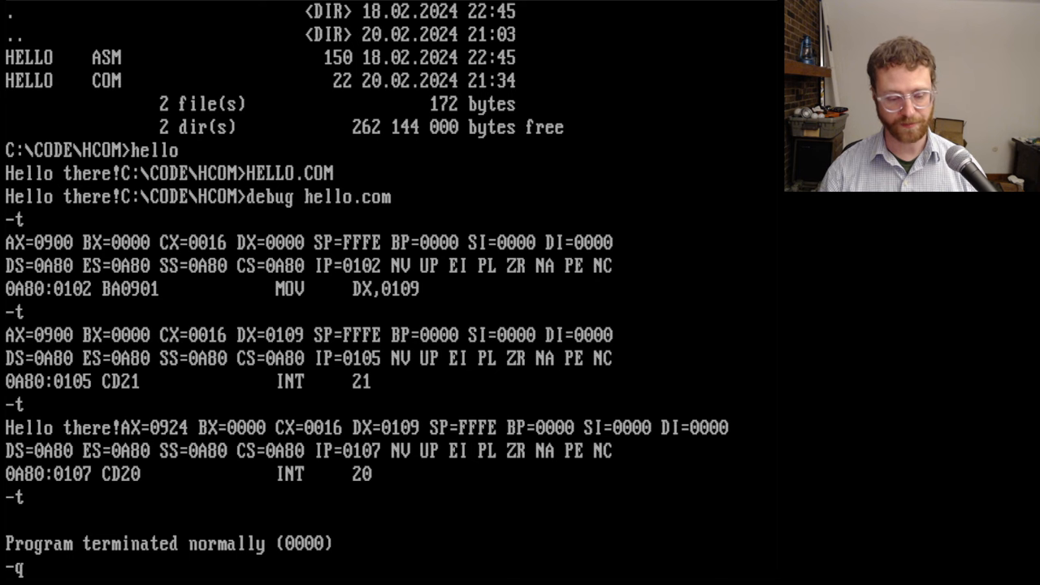
Step: Quit DEBUG with q and list the folder showing HELLO.ASM and the 22-byte HELLO.COM
key(Return)
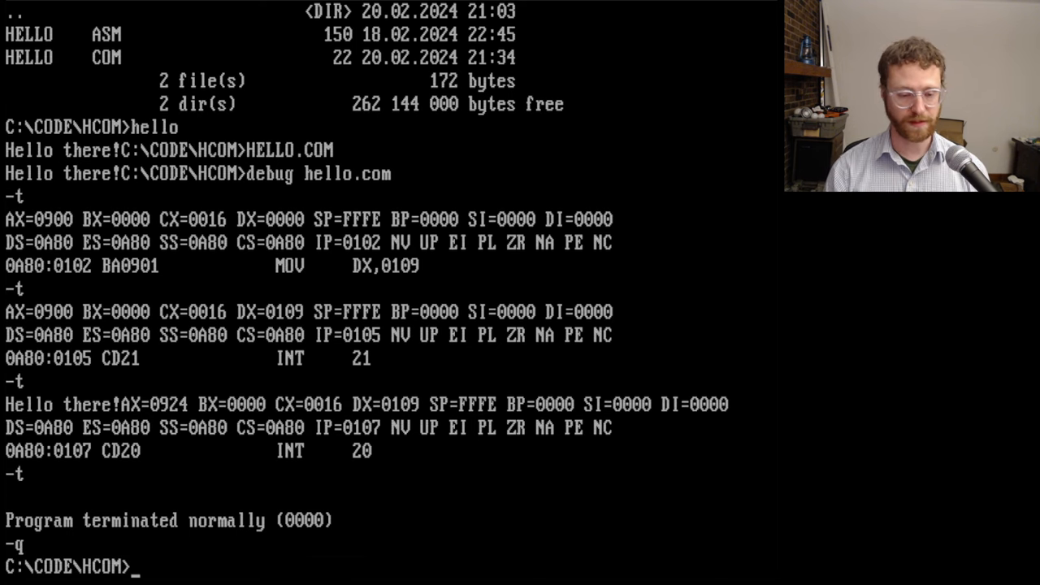
text(dir)
key(Return)
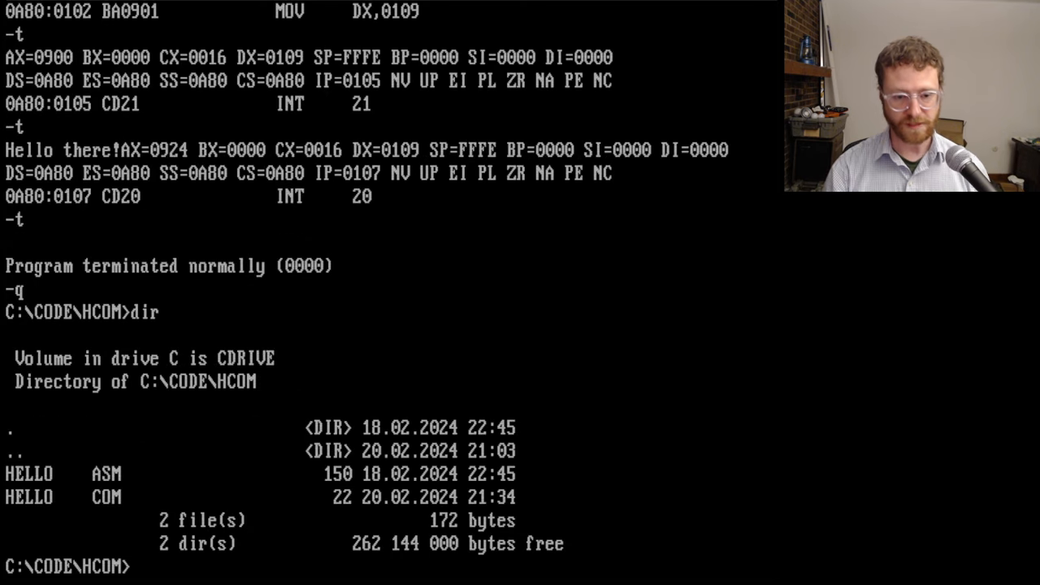